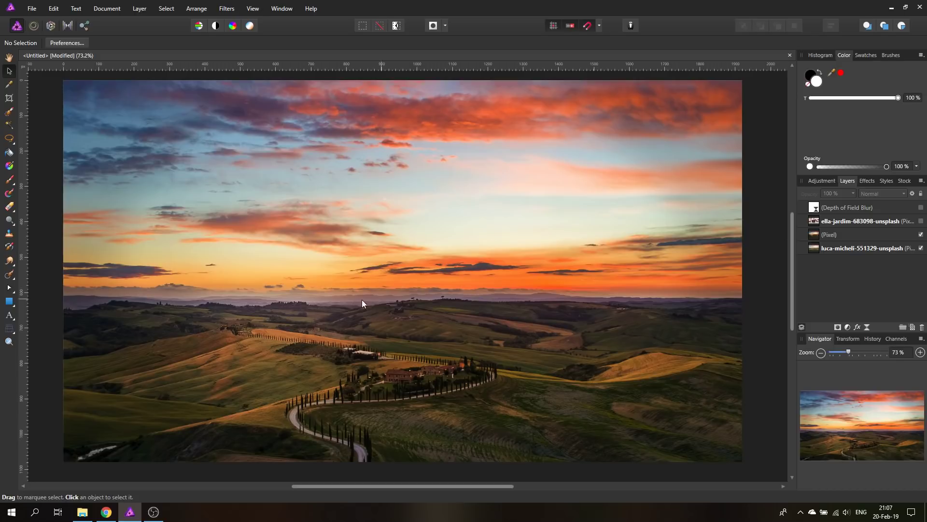
- Toggle the visibility of the edited (Pixel) landscape layer to compare it with the original photo, ending with it hidden
left_click(921, 234)
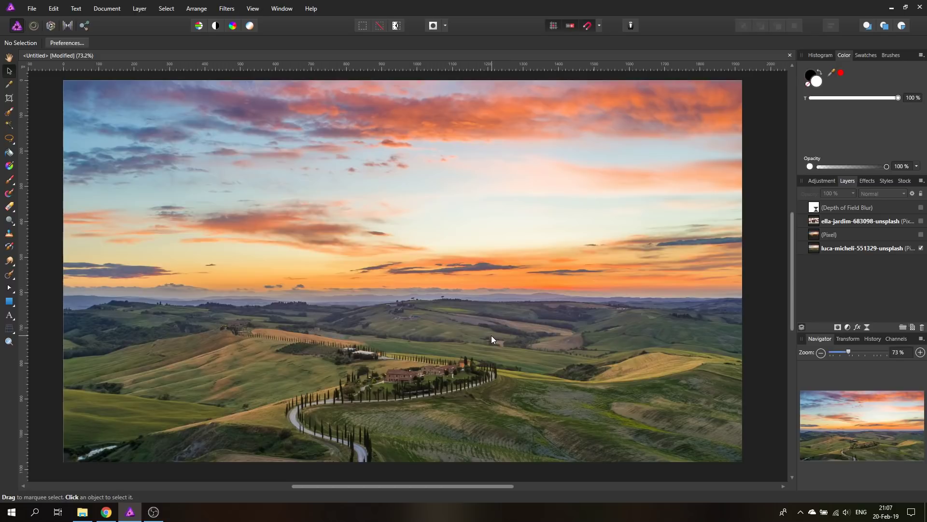
left_click(922, 234)
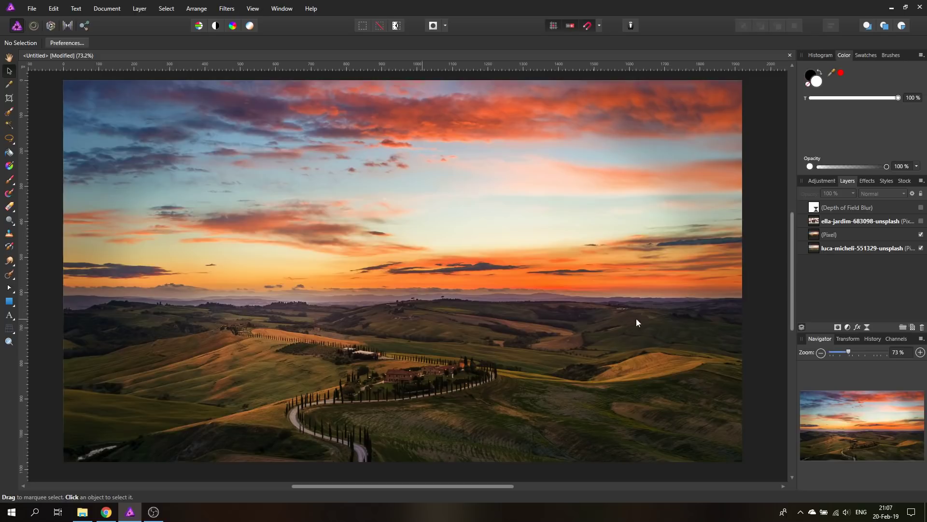
left_click(921, 235)
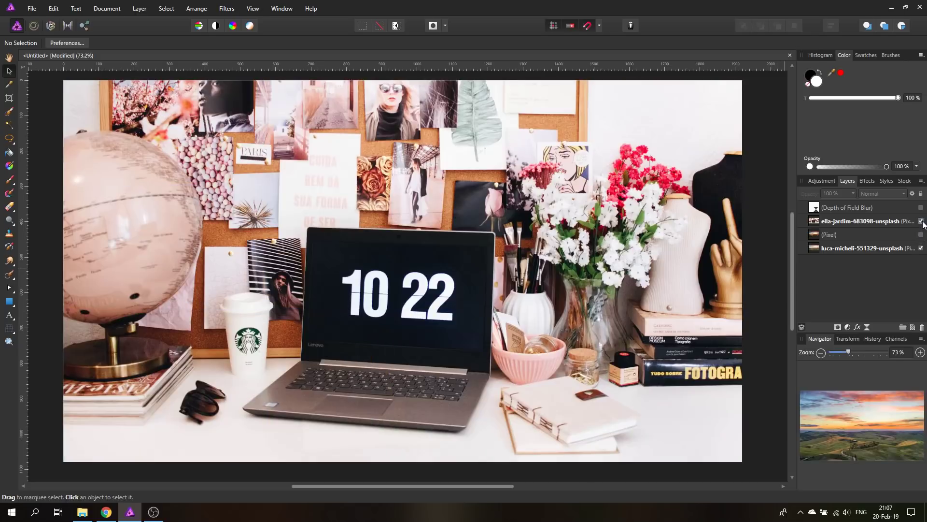
- Show the desk photo layer, compare it with and without the Depth of Field Blur, and hide both layers again
left_click(921, 222)
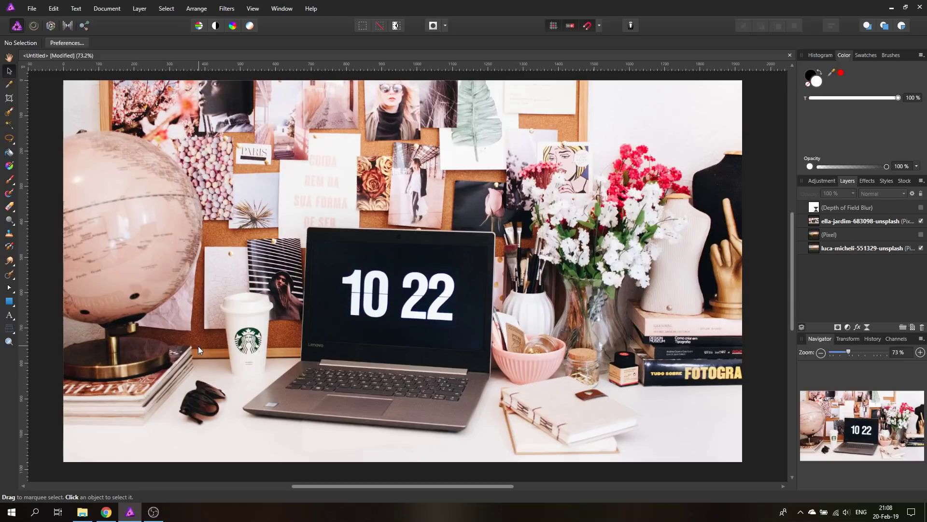
left_click(921, 207)
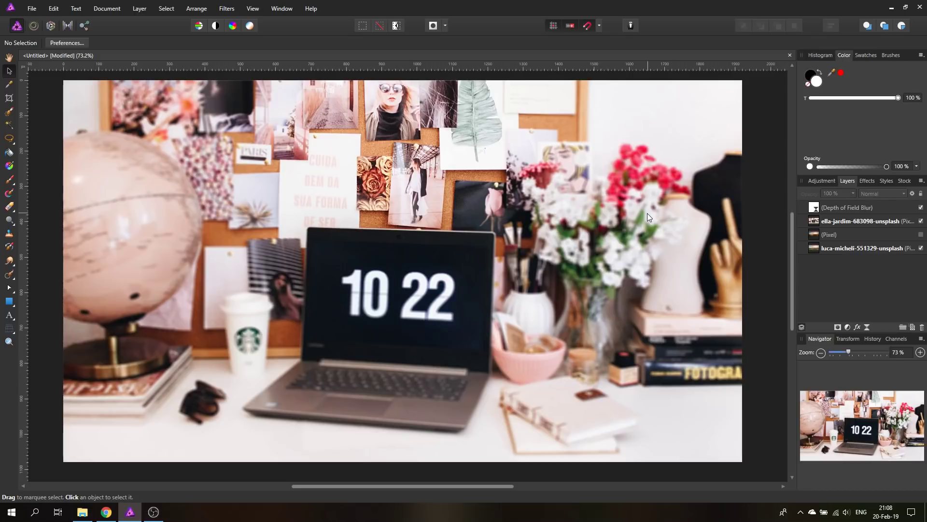
left_click(921, 207)
left_click(921, 221)
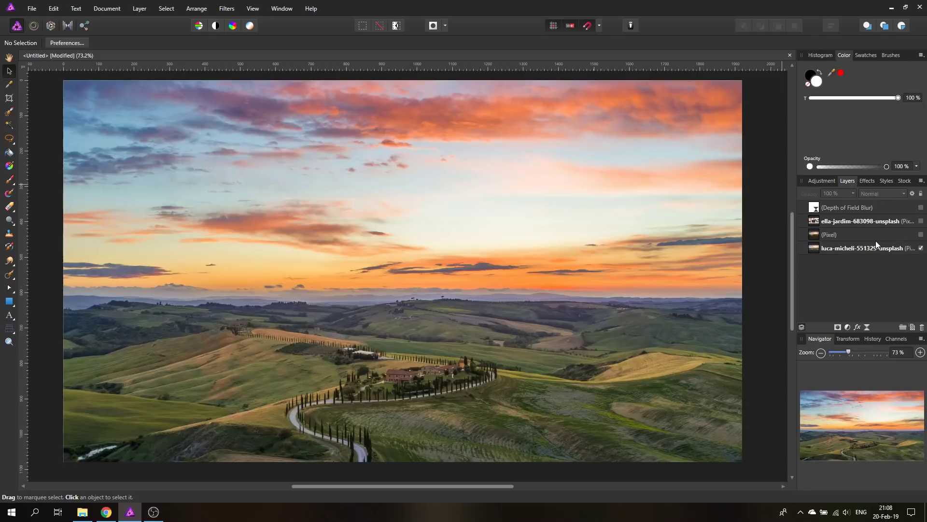
- Add a Curves adjustment above the original landscape photo and pull the curve's midpoint well down to darken the whole image
left_click(826, 249)
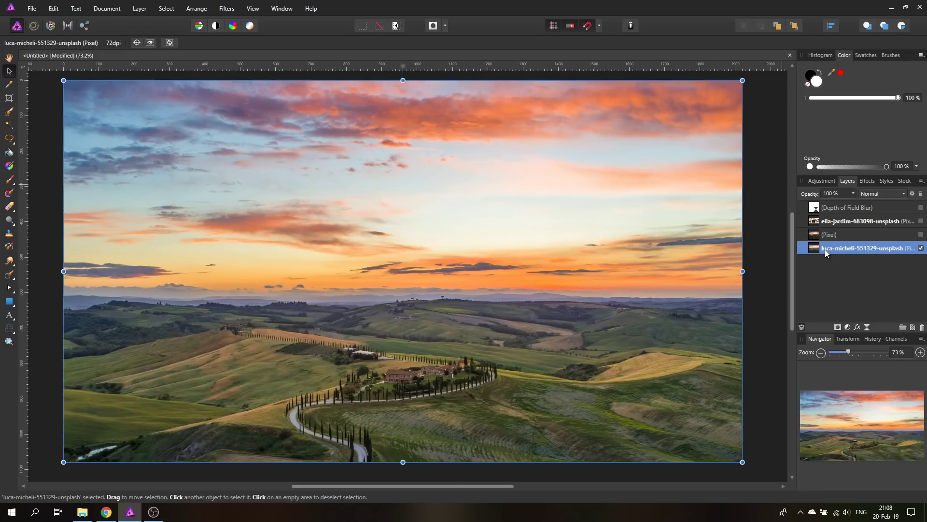
left_click(848, 328)
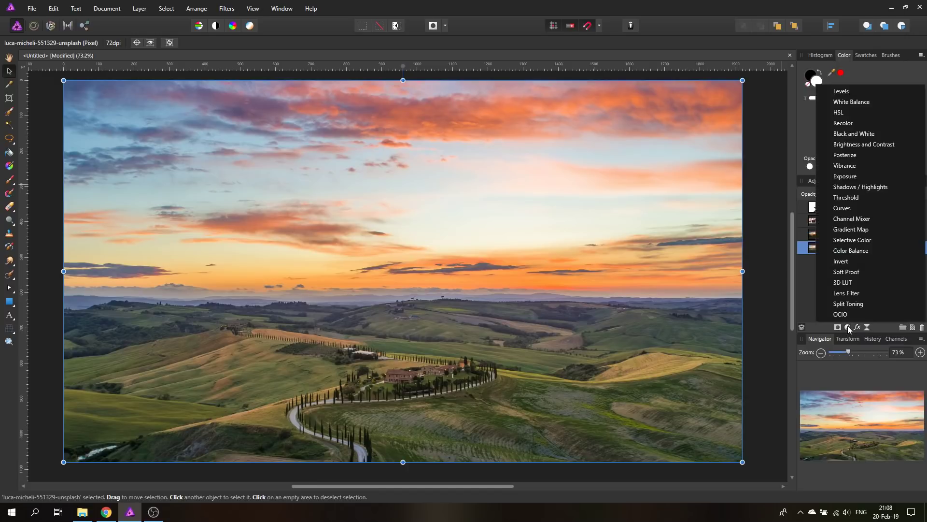
left_click(851, 208)
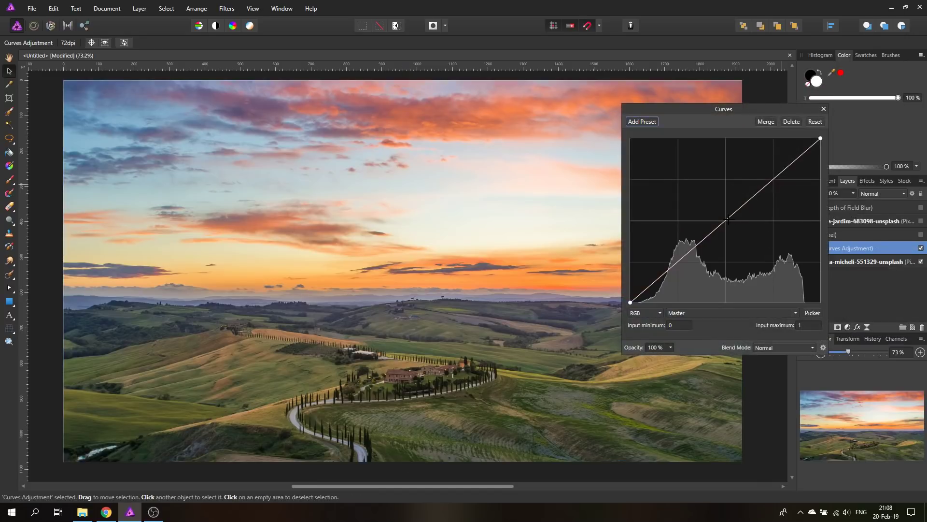
left_click_drag(727, 218, 755, 234)
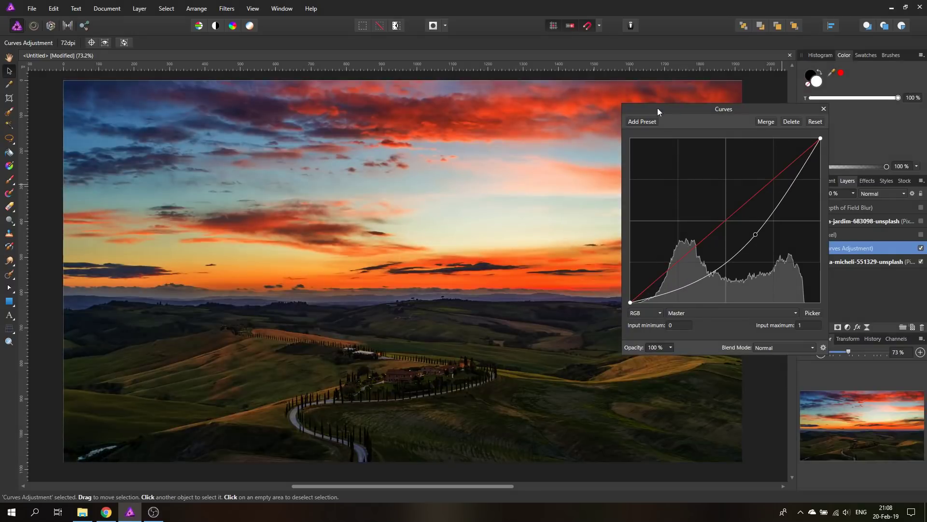
left_click_drag(658, 111, 648, 222)
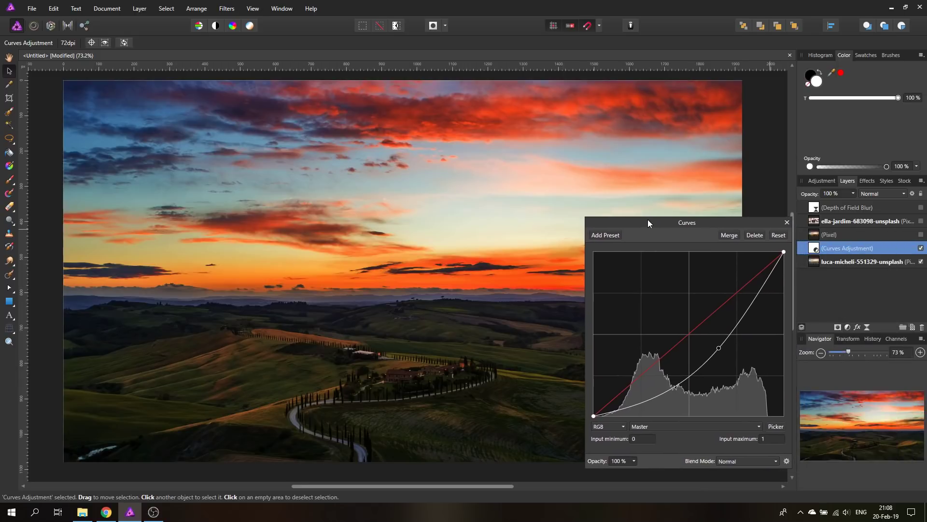
mouse_move(720, 348)
left_mouse_down()
mouse_move(714, 340)
mouse_move(719, 347)
left_mouse_up()
left_click_drag(727, 222, 680, 240)
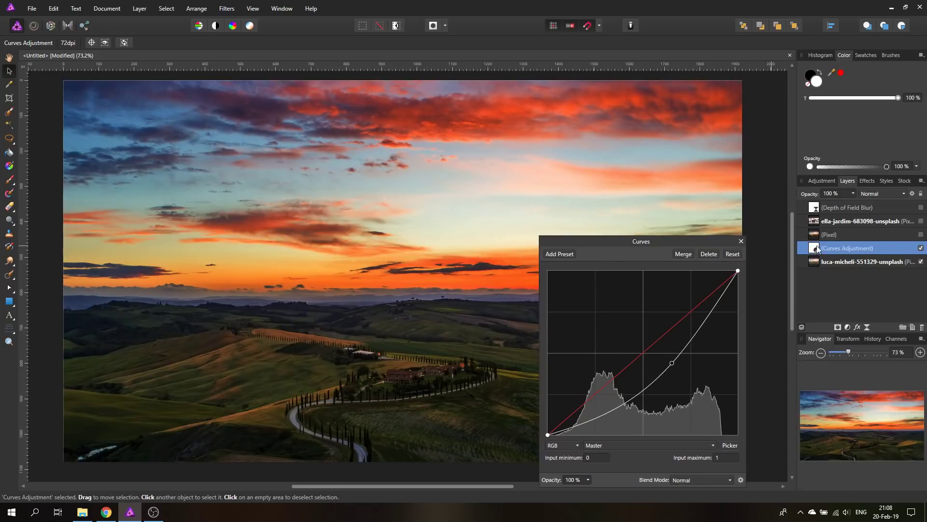
left_click_drag(648, 243, 701, 241)
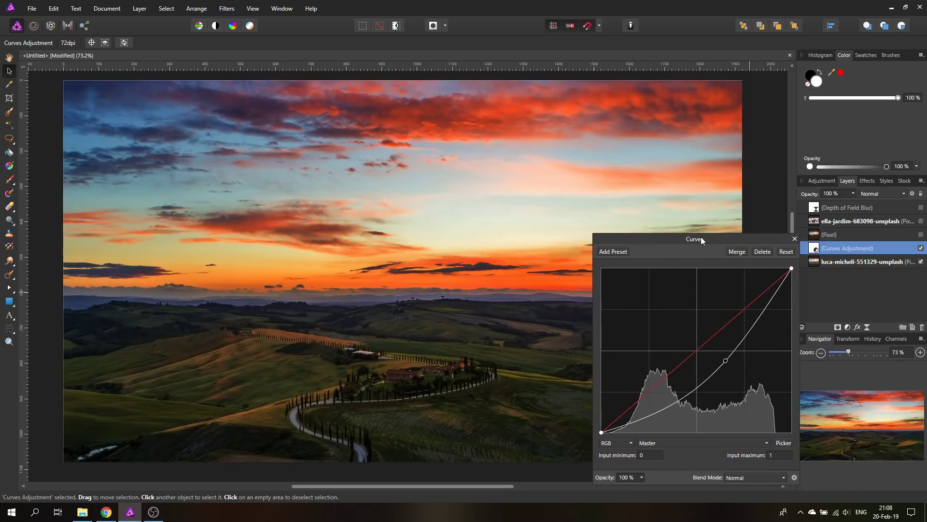
left_click_drag(726, 360, 735, 369)
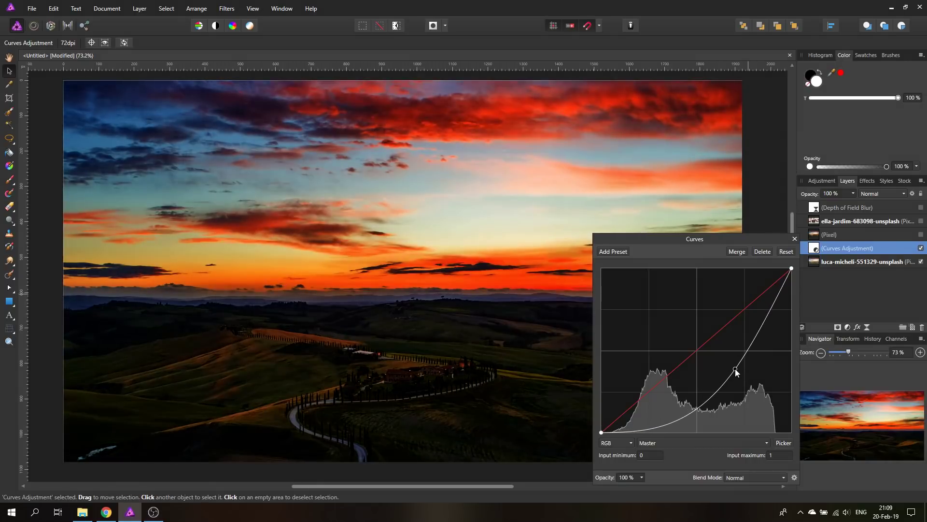
- Paint black over the lit hills left of the winding road with a 1064 px brush to mask out the Curves darkening, undoing unwanted strokes
left_click(10, 181)
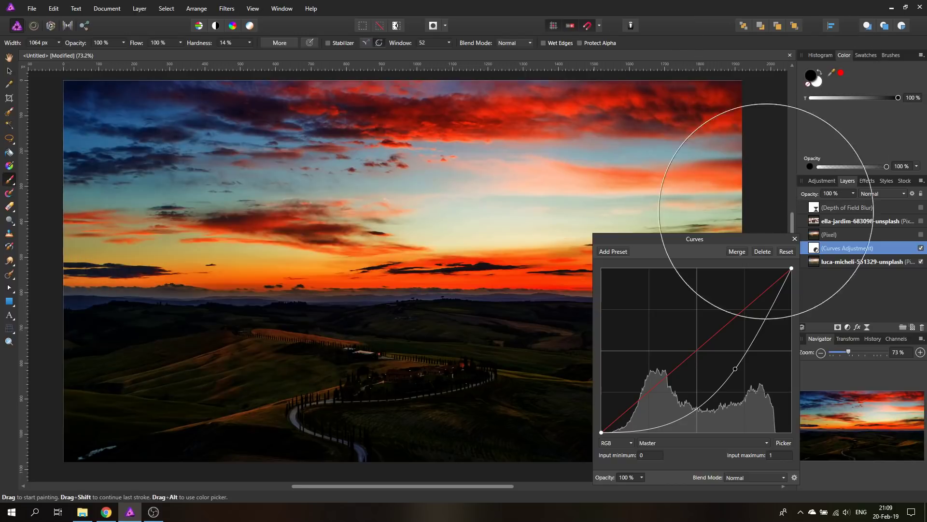
left_click_drag(717, 241, 718, 300)
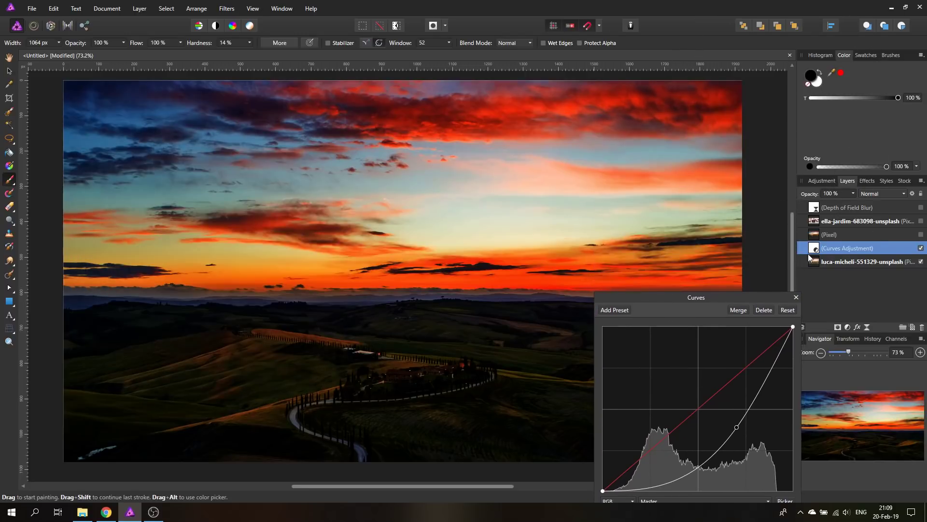
mouse_move(603, 290)
left_mouse_down()
mouse_move(264, 303)
mouse_move(275, 290)
mouse_move(275, 301)
left_mouse_up()
key("ctrl+z")
key("ctrl+z")
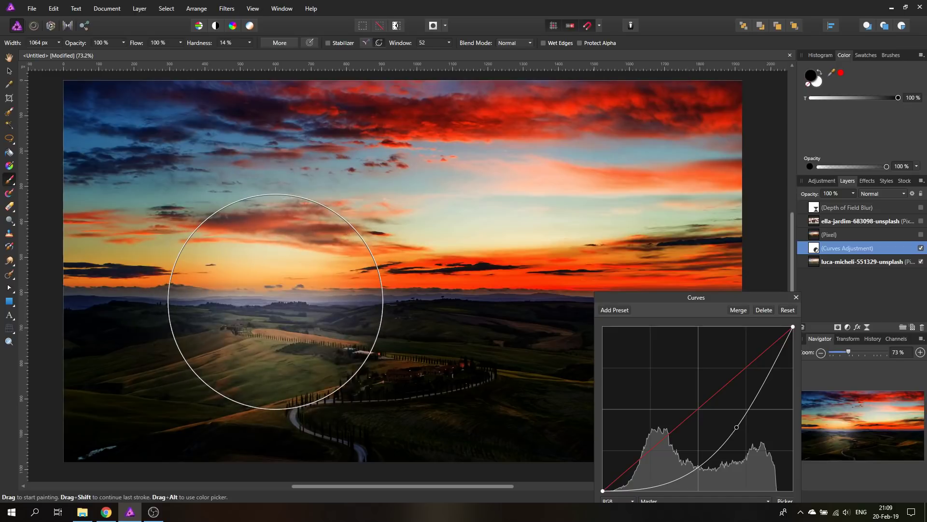
key("ctrl+z")
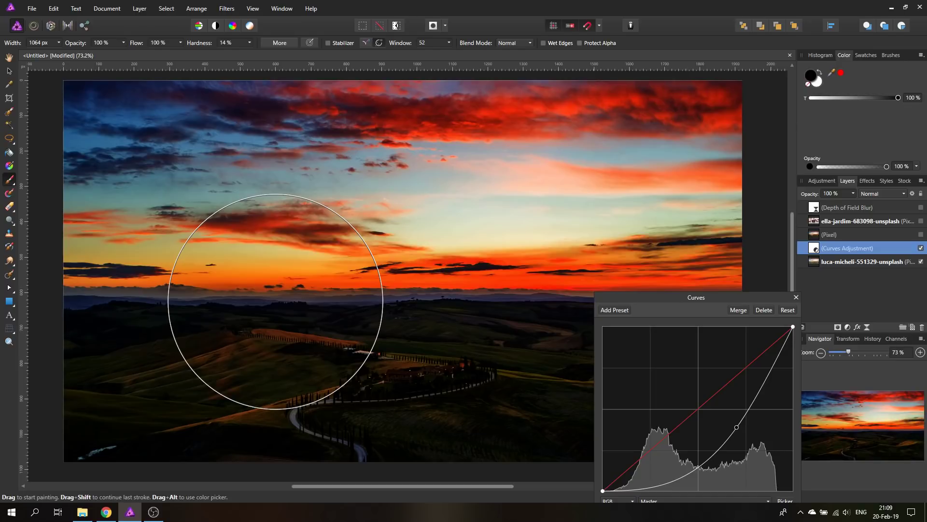
left_click_drag(275, 301, 253, 312)
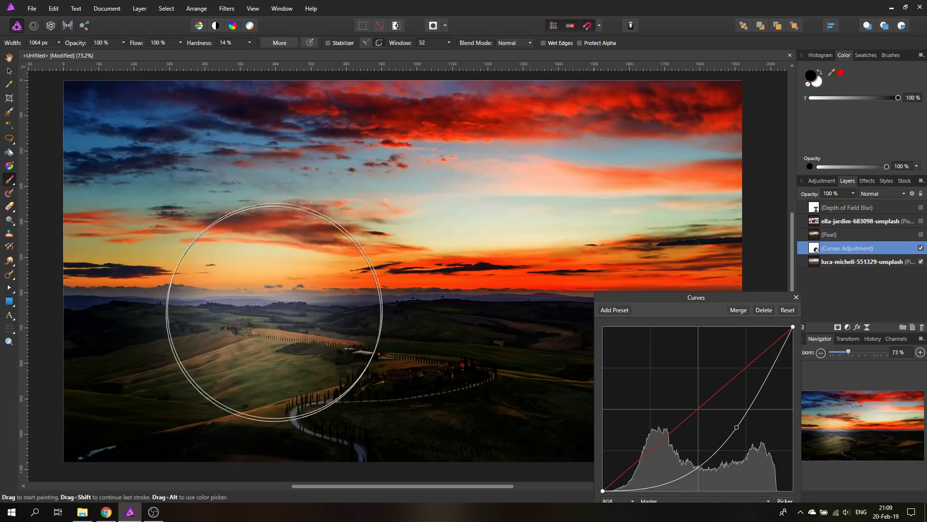
key("ctrl+z")
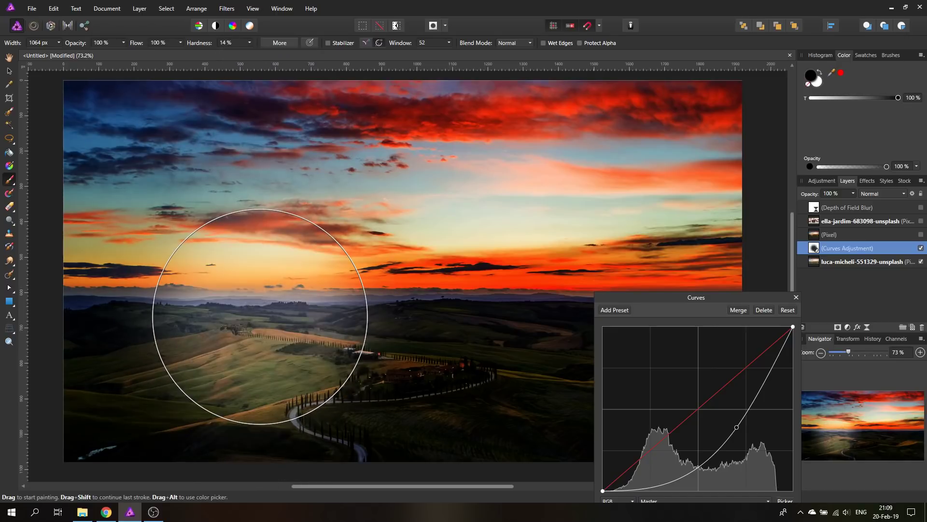
- Raise the Curves midpoint to just below the diagonal for a milder darkening and close the adjustment's settings
left_click(8, 72)
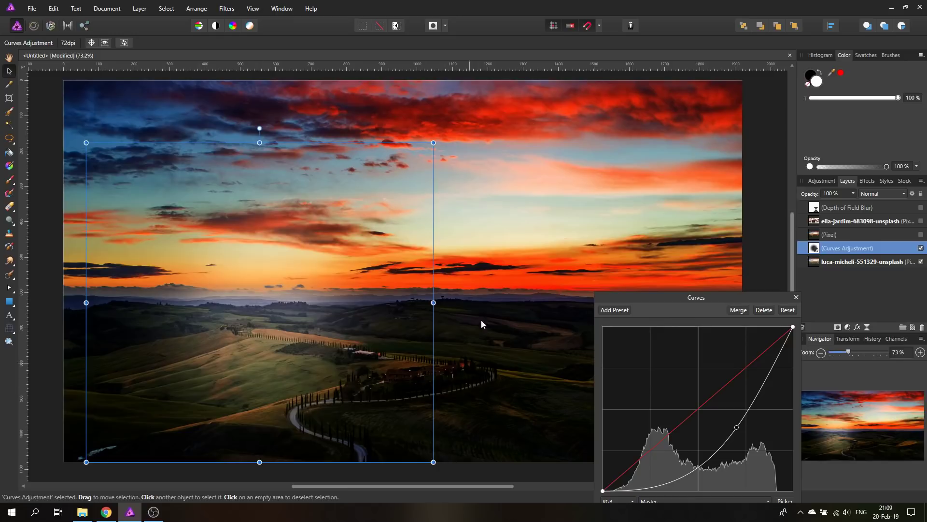
left_click_drag(639, 301, 591, 212)
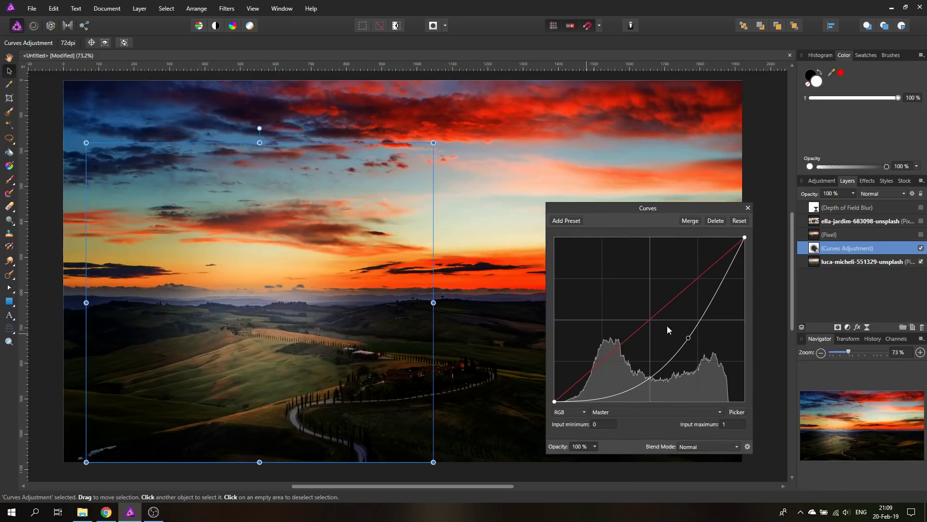
left_click_drag(690, 341, 673, 317)
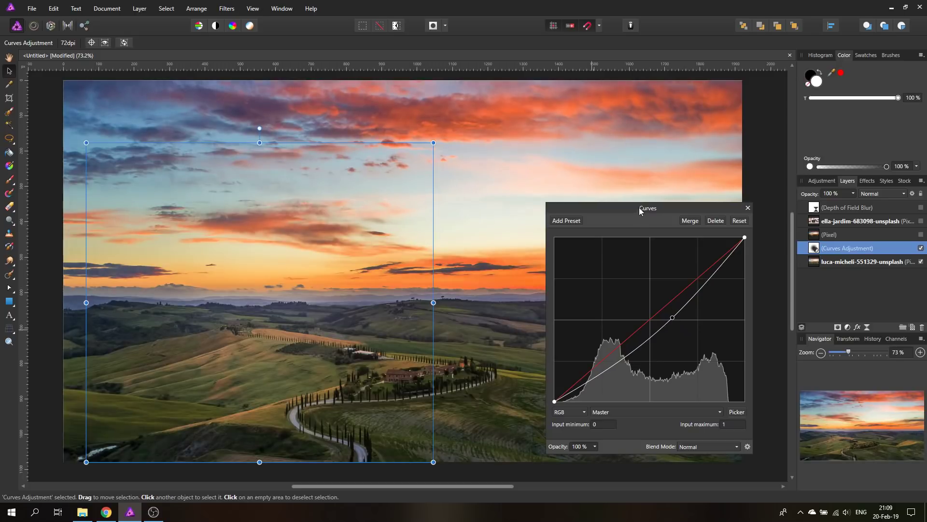
left_click_drag(639, 207, 513, 337)
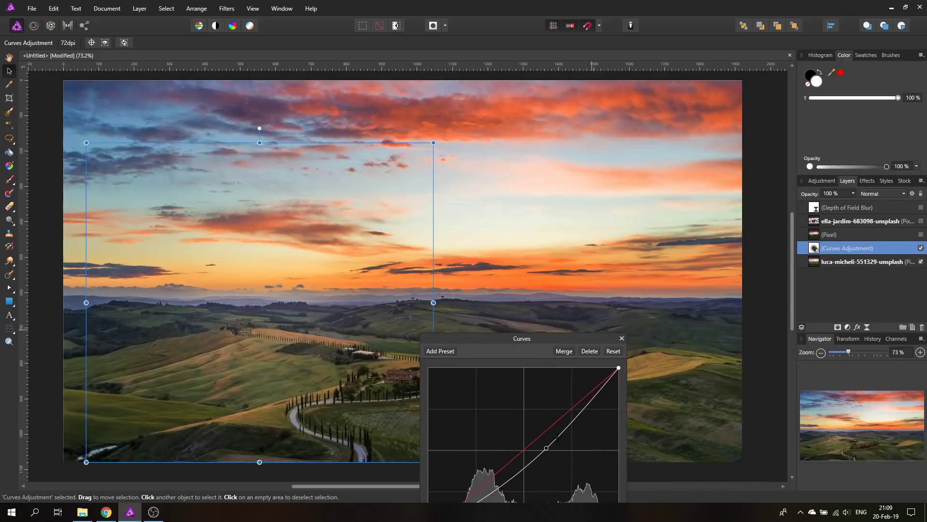
left_click(622, 338)
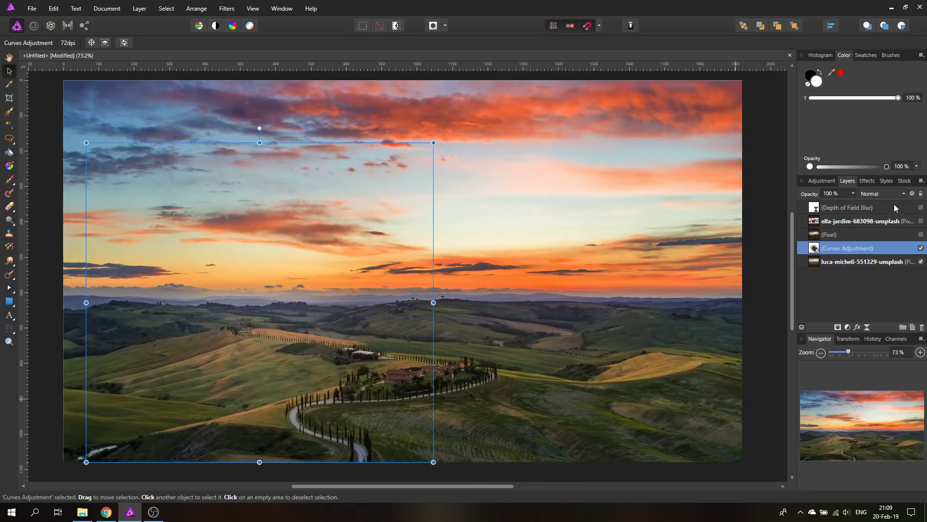
- Delete the Depth of Field Blur, the desk photo and the (Pixel) layers
left_click(827, 209)
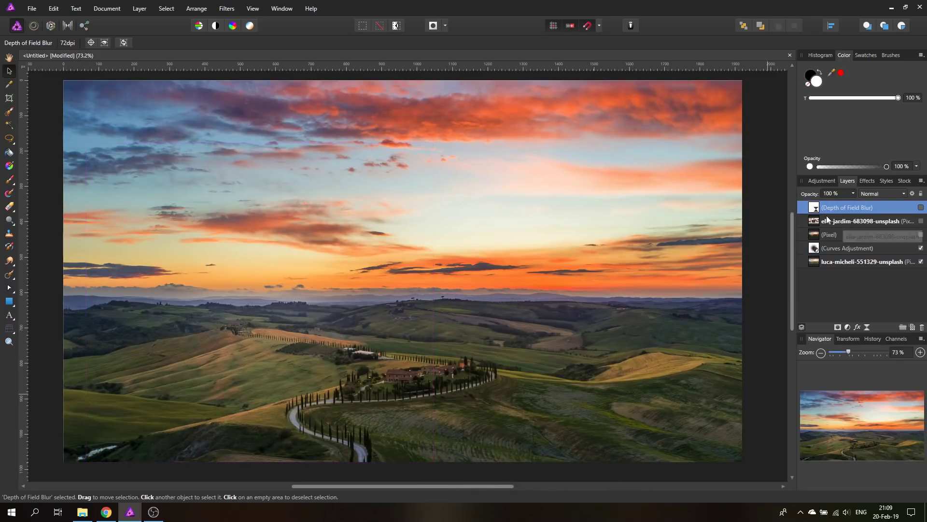
left_click(836, 235, "shift")
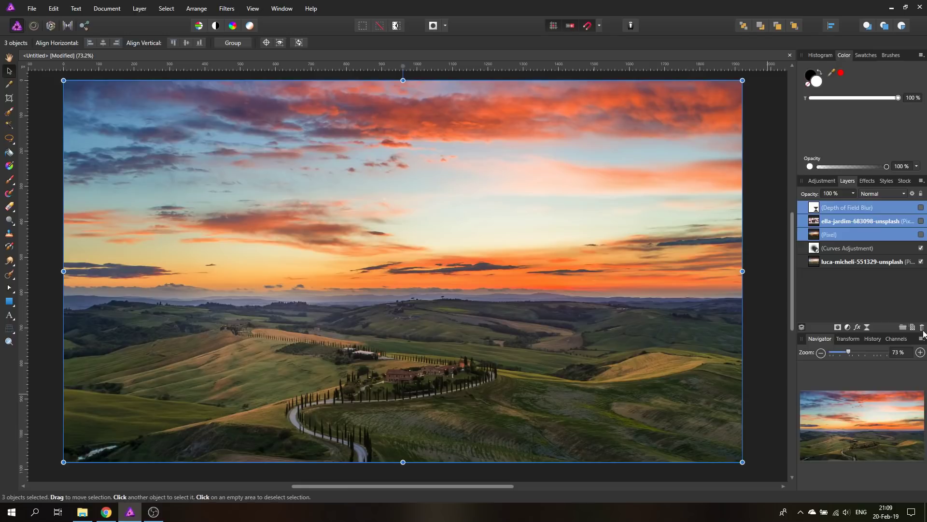
key("Delete")
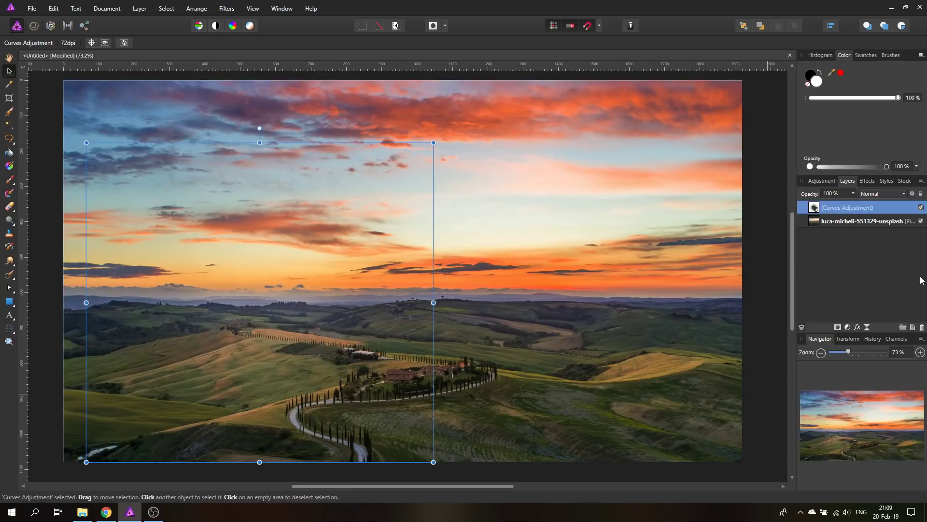
- Toggle the Curves adjustment's visibility to compare the landscape before and after, leaving the adjustment shown and nothing selected
left_click(921, 208)
left_click(921, 208)
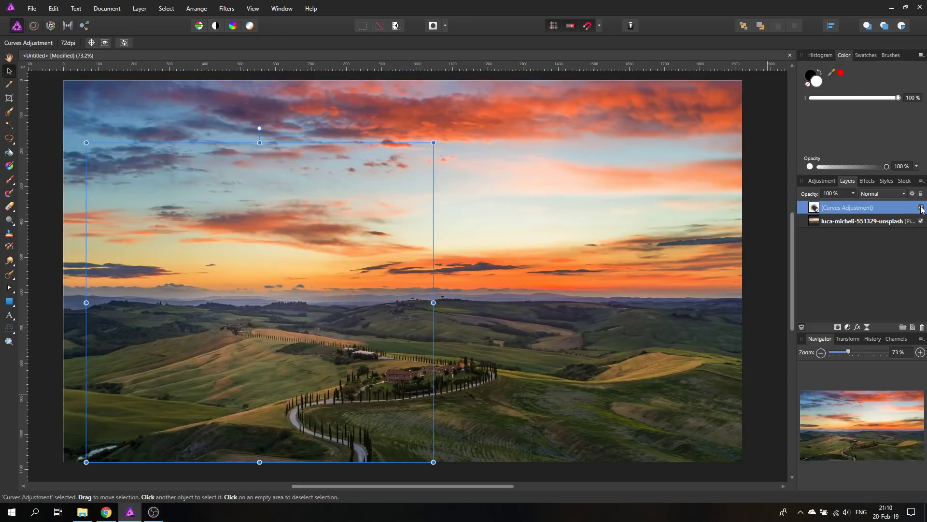
left_click(760, 306)
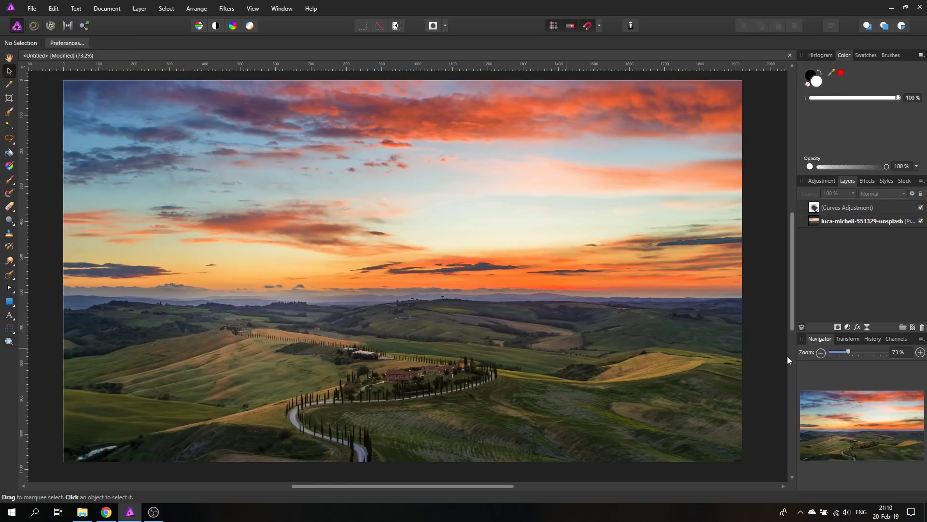
left_click(921, 208)
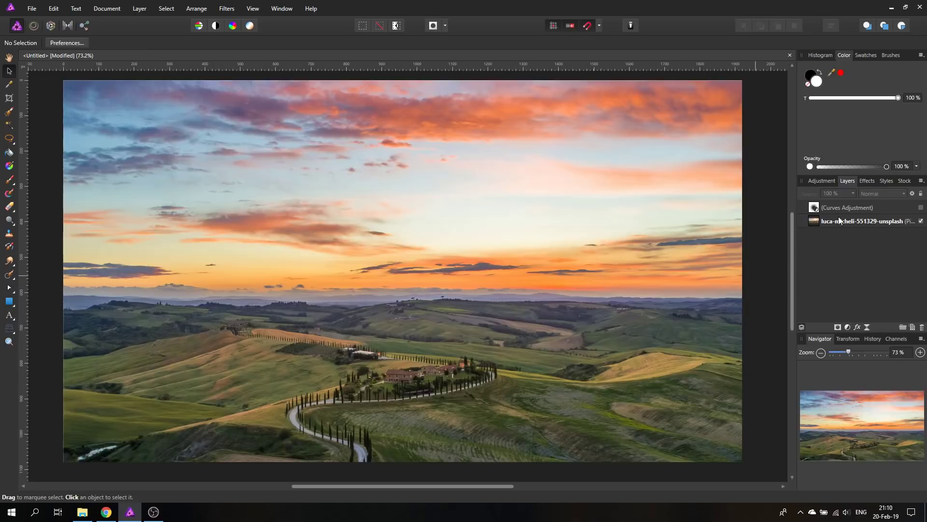
left_click(921, 208)
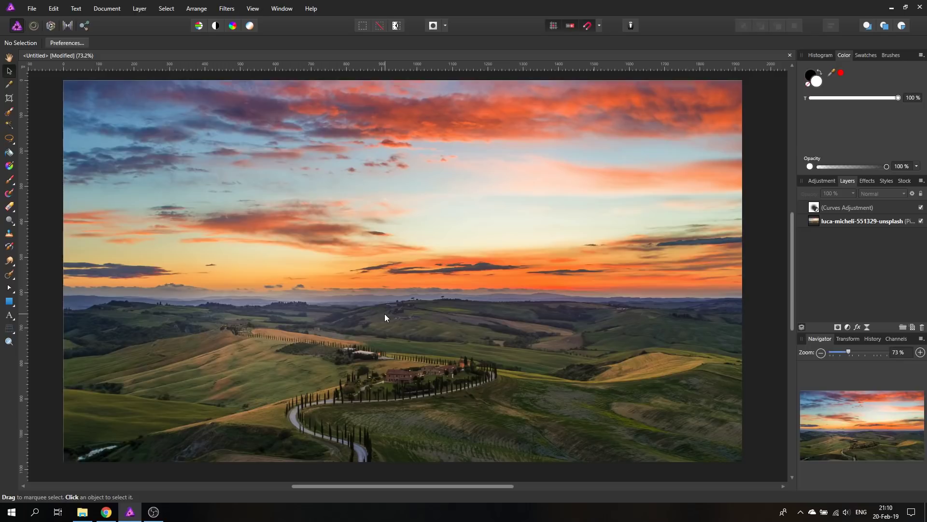
- Add a Recolor adjustment above the Curves adjustment and set its blend mode to Soft Light
left_click(847, 327)
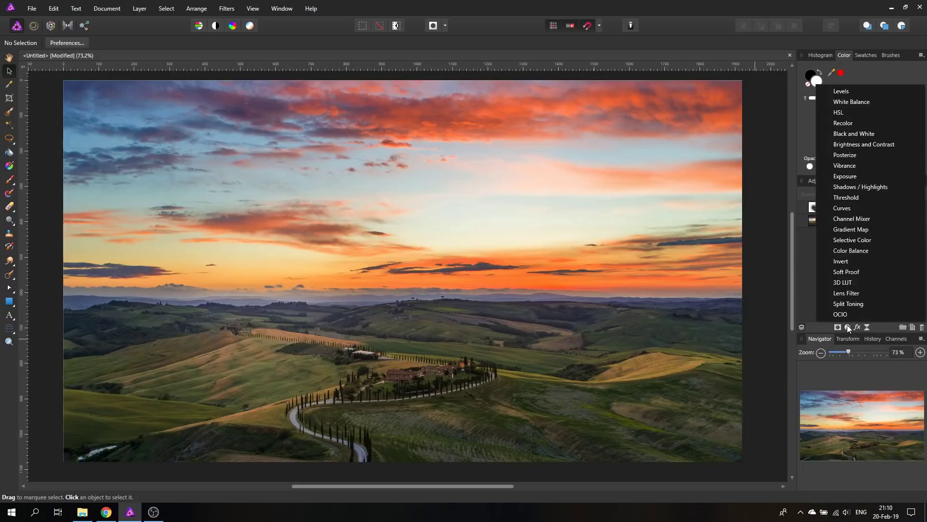
left_click(853, 125)
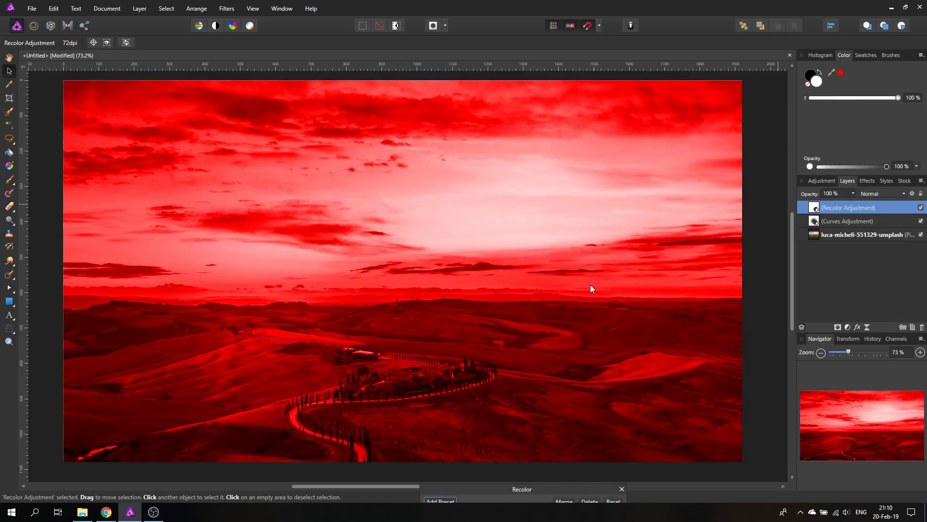
left_click_drag(533, 491, 575, 251)
left_click(611, 335)
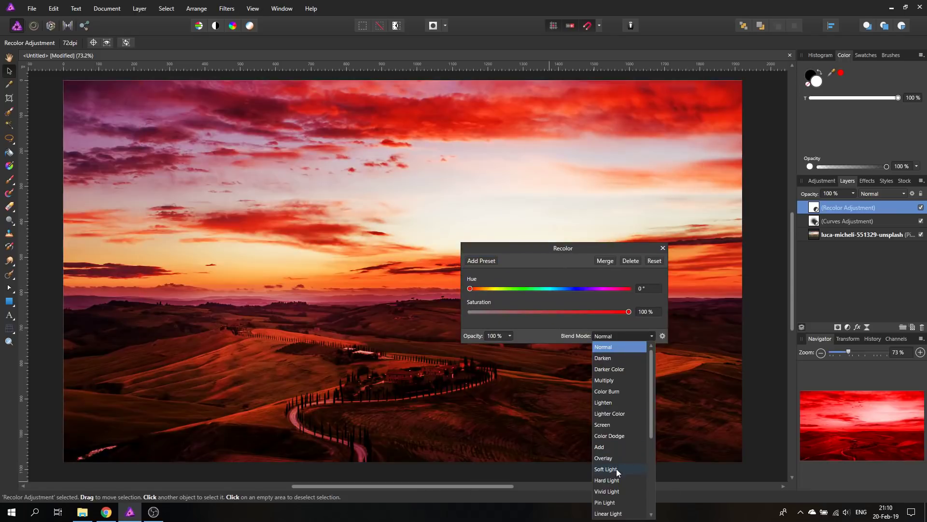
left_click(615, 469)
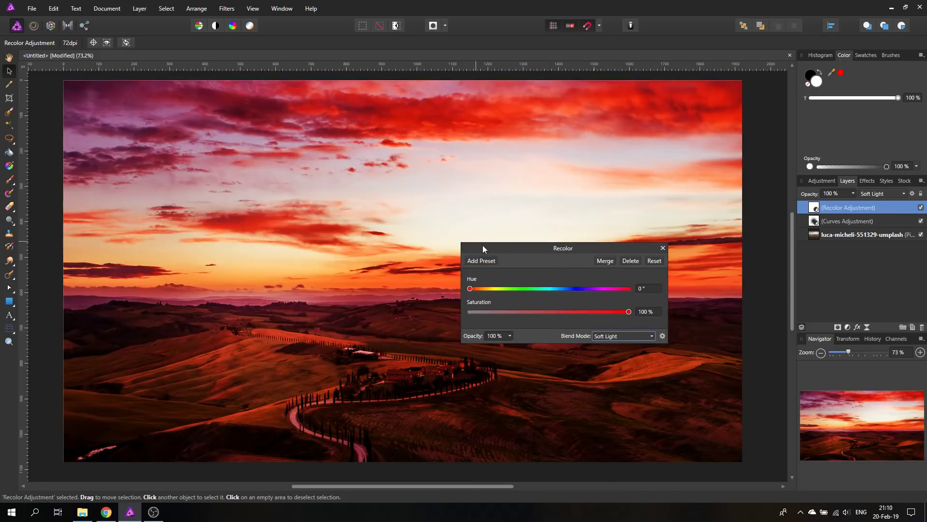
- Set the Recolor adjustment's hue to 21.9° for an orange tint and close its settings
left_click_drag(482, 247, 623, 292)
left_click_drag(610, 334, 619, 334)
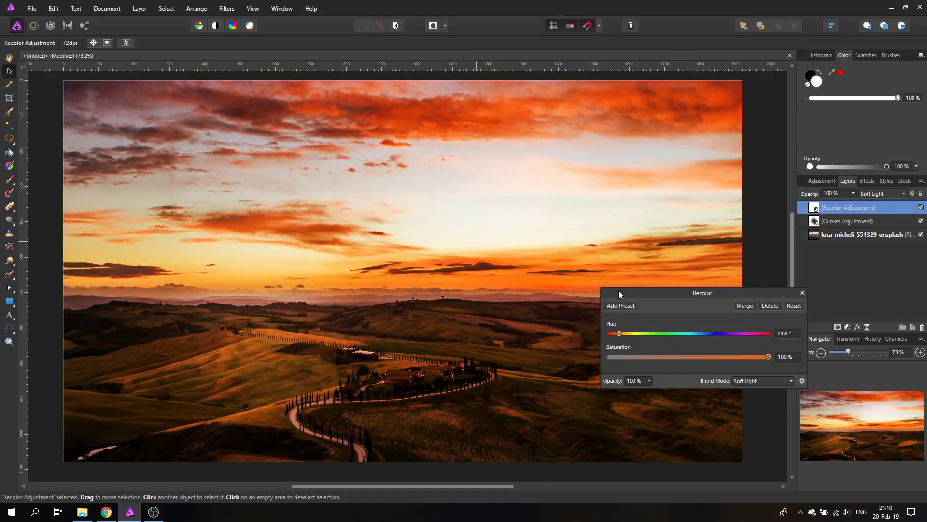
left_click_drag(619, 291, 764, 307)
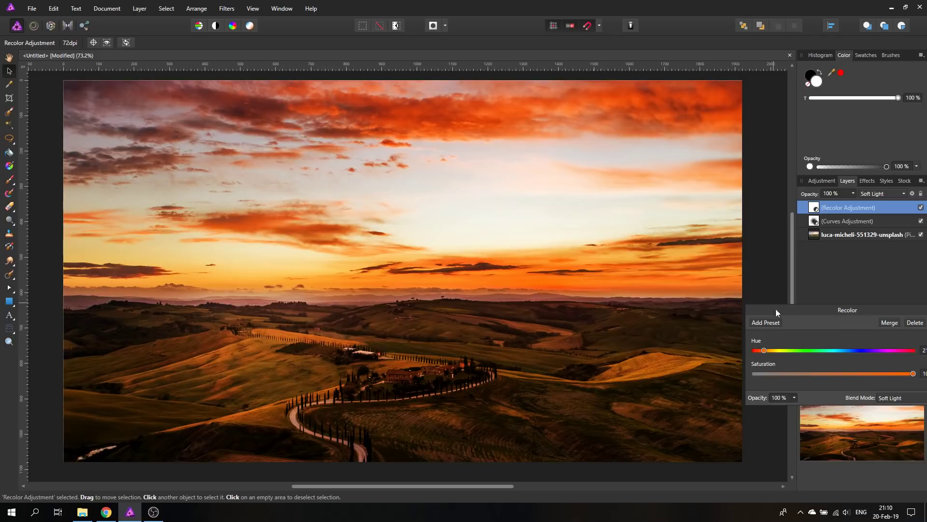
left_click_drag(775, 309, 569, 263)
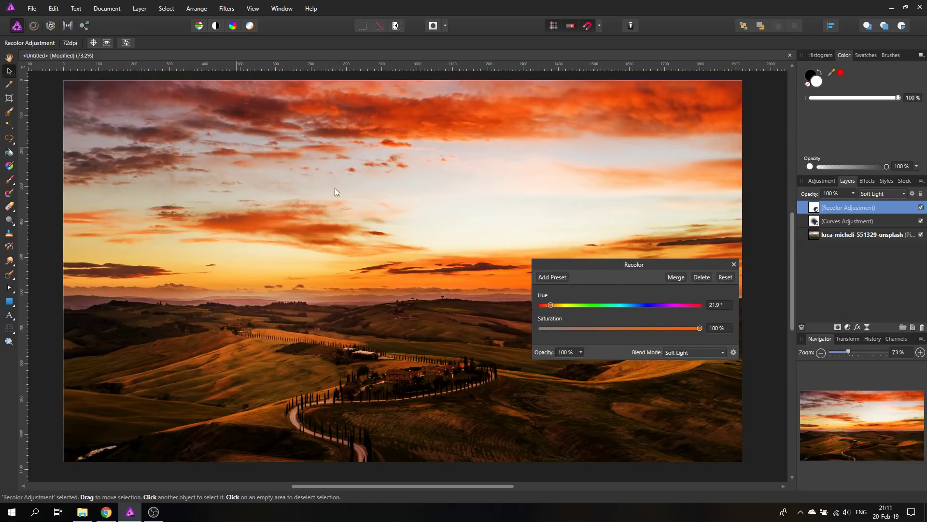
left_click(733, 265)
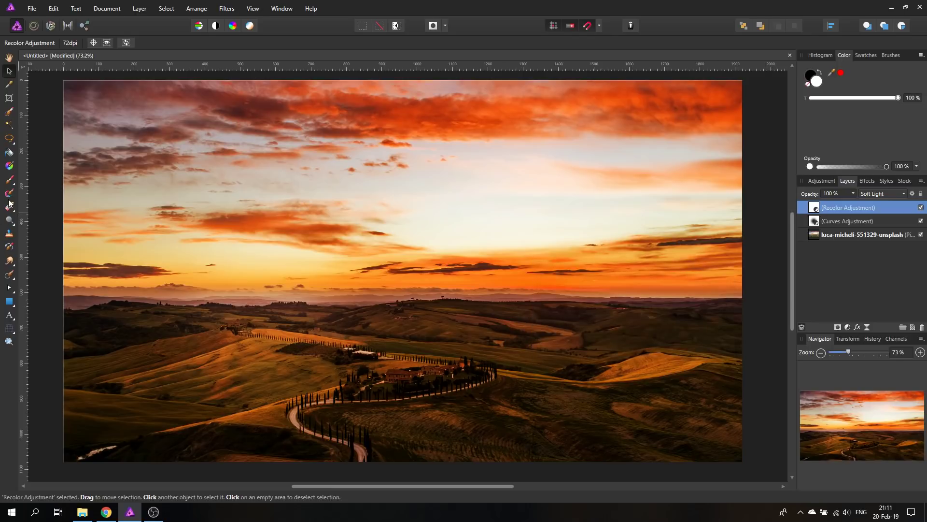
- Paint black on the Recolor adjustment to mask out the sky at 100% brush opacity and partly mask the foreground hills at 25% opacity
left_click(8, 179)
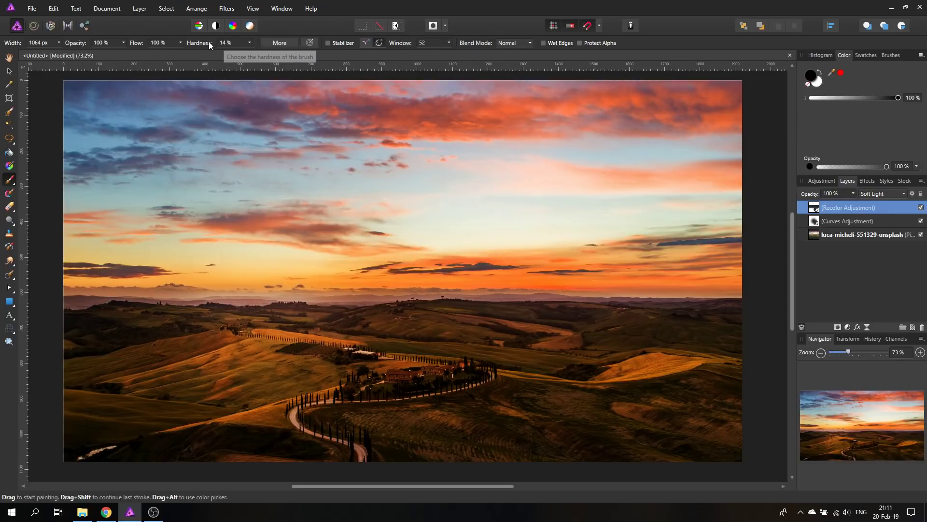
scroll(224, 356, "down", 3)
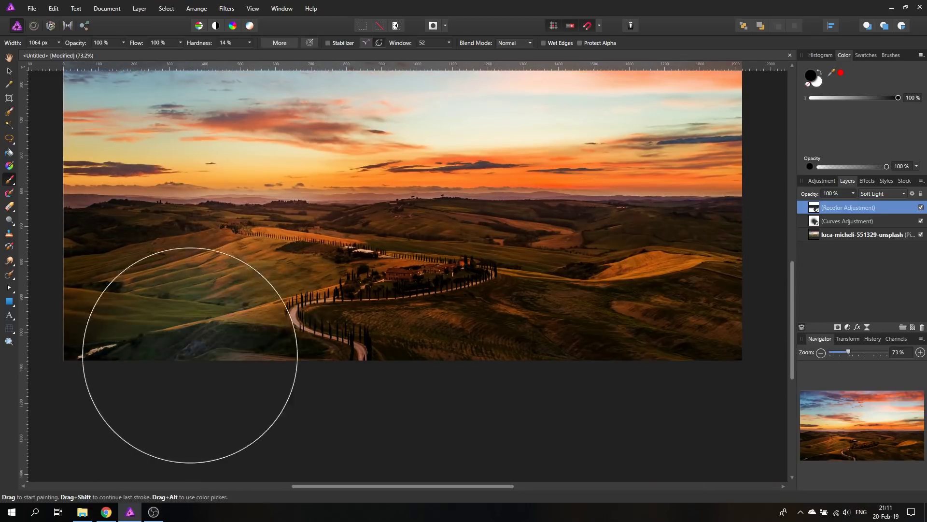
left_click(124, 43)
left_click_drag(126, 53, 76, 56)
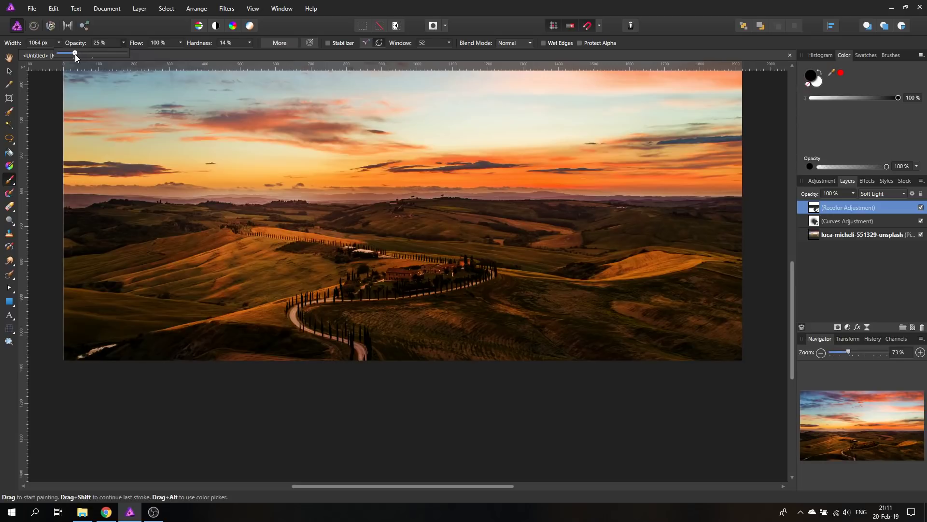
left_click(125, 43)
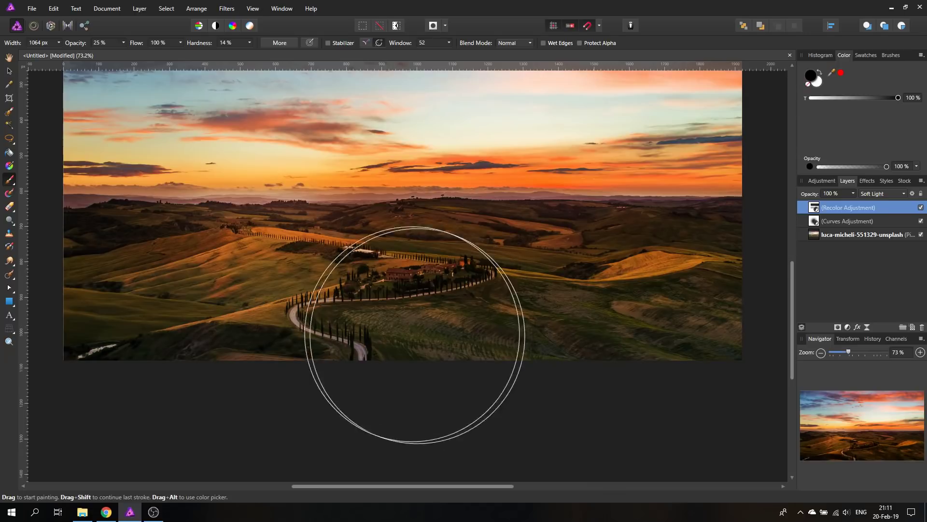
left_click(8, 71)
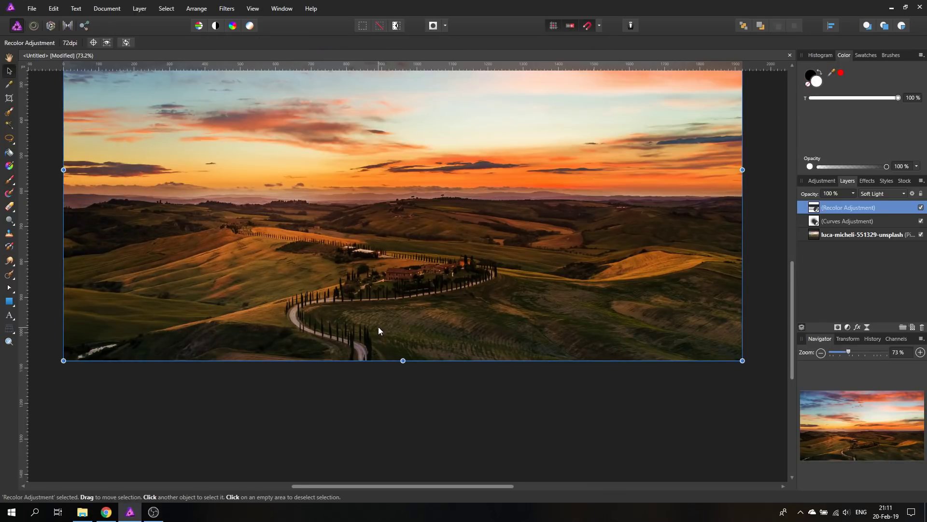
- Reduce the Recolor adjustment layer's opacity to 70% and deselect it
scroll(378, 329, "up", 3)
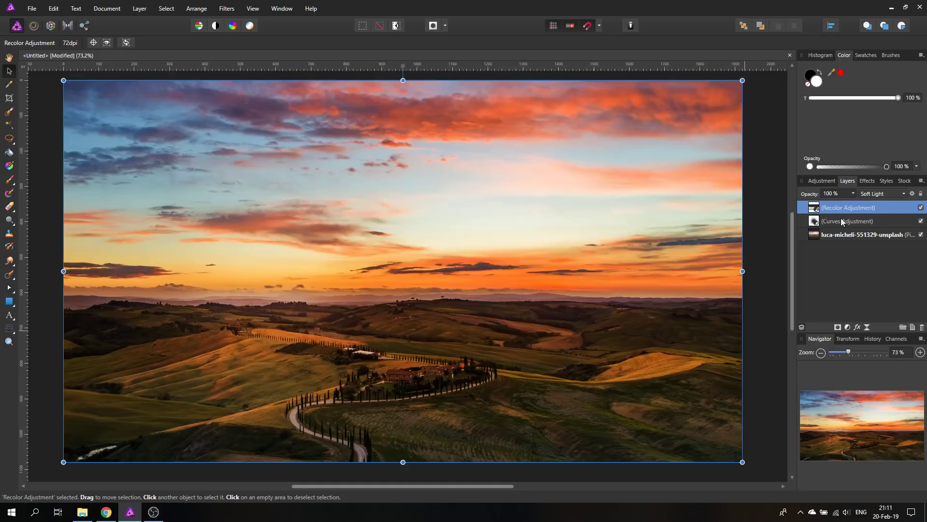
left_click(853, 195)
left_click_drag(853, 205, 838, 205)
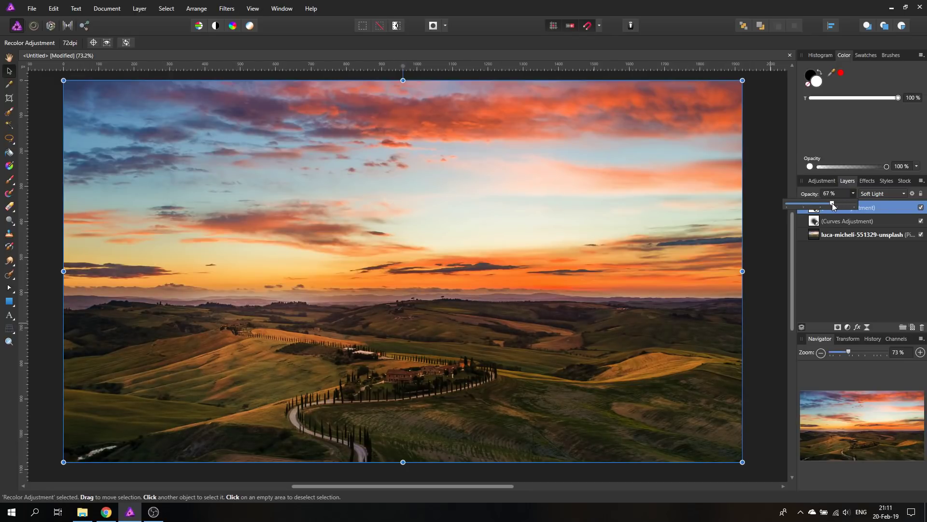
left_click_drag(838, 207, 837, 207)
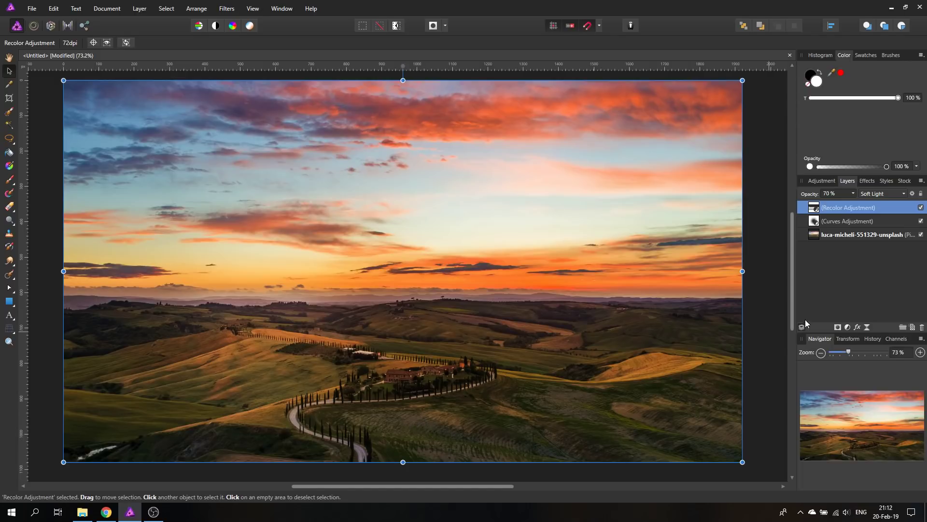
left_click(768, 365)
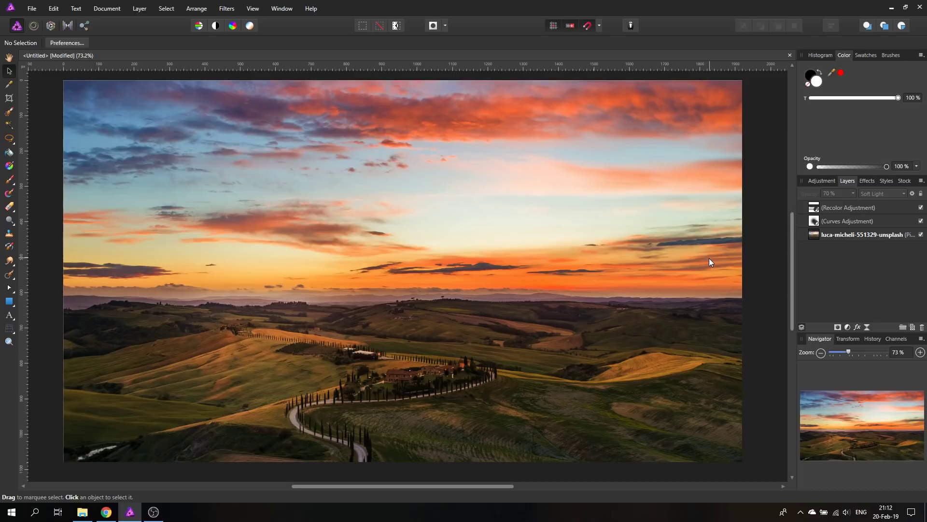
- Add a live Clarity filter layer above the Recolor adjustment
left_click(867, 327)
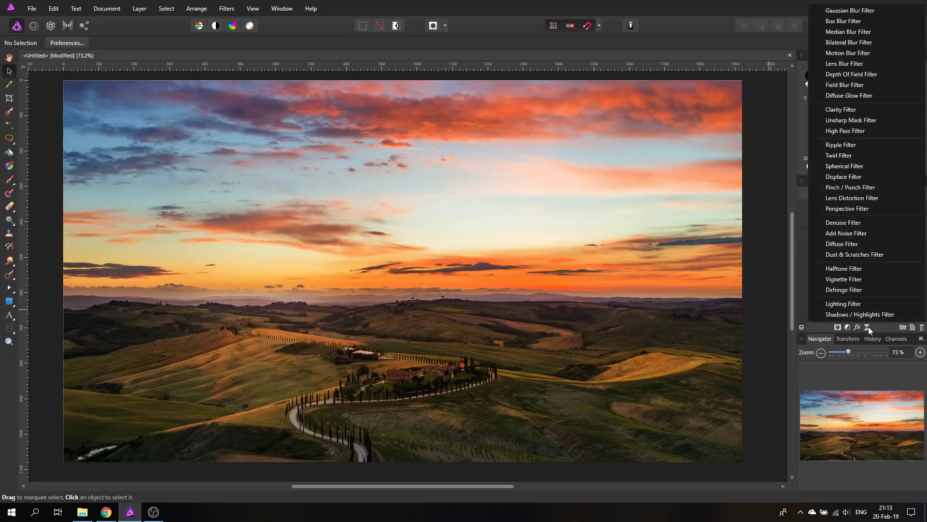
left_click(858, 109)
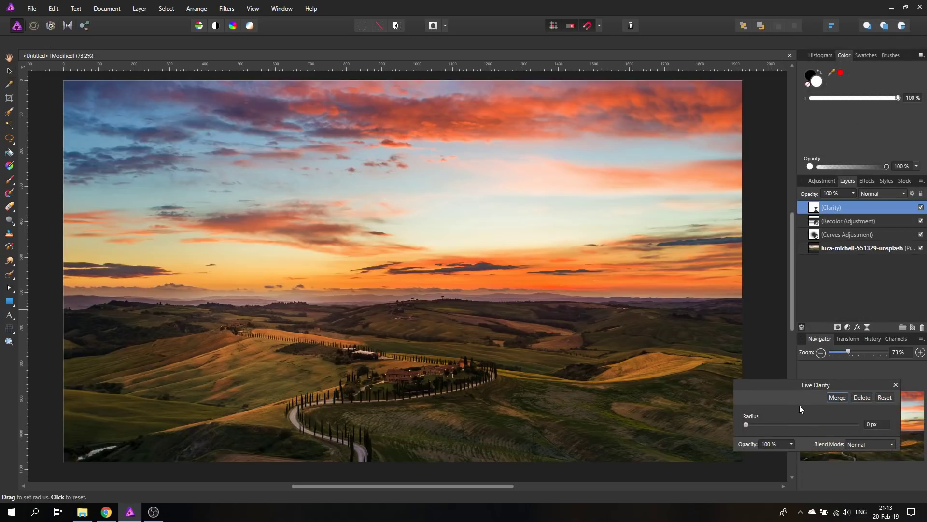
left_click_drag(814, 386, 783, 387)
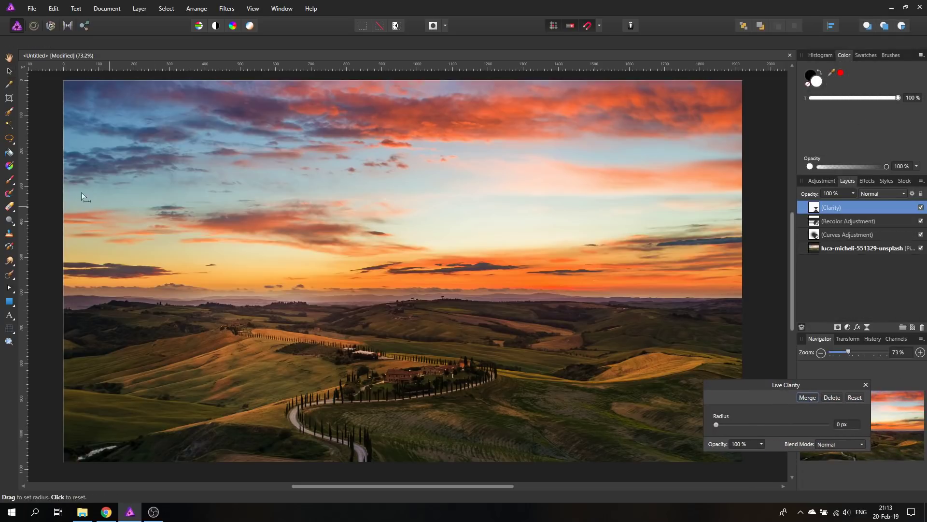
- Paint black on the Clarity layer over the lit hills at 100% brush opacity, and invert the mask to limit the filter to that area
left_click(9, 181)
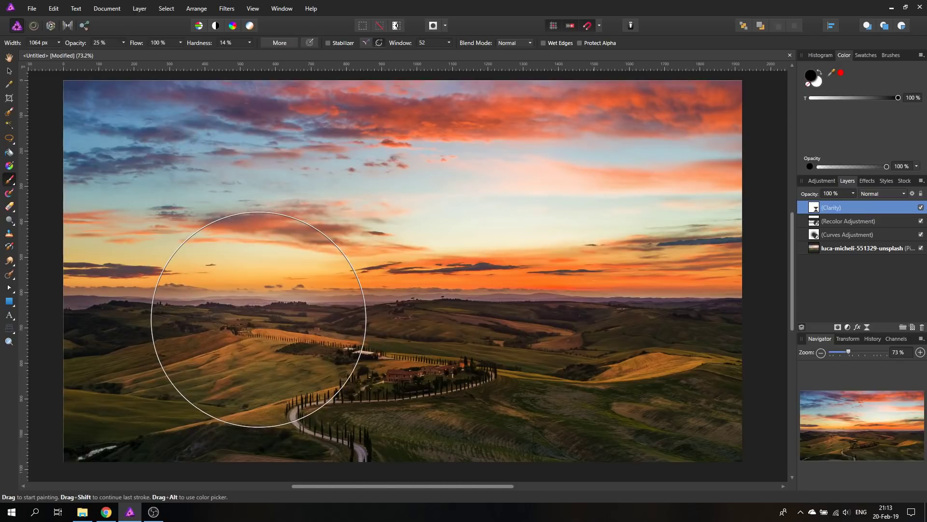
left_click(123, 42)
left_click_drag(132, 54, 179, 53)
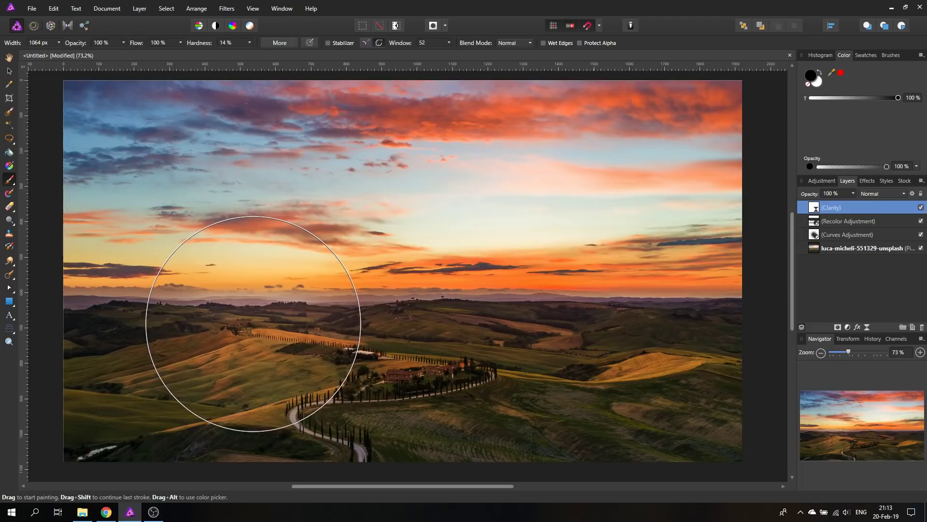
left_click_drag(254, 323, 254, 322)
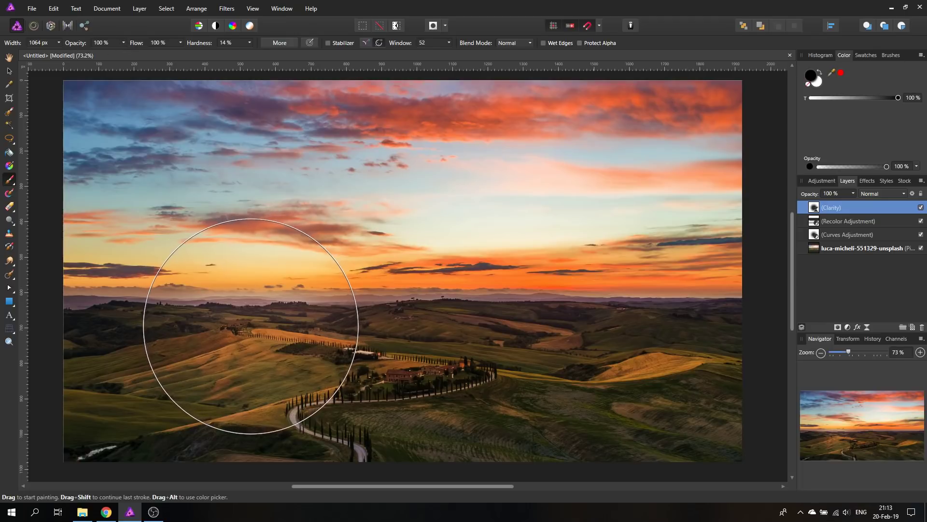
left_click(141, 13)
left_click(144, 32)
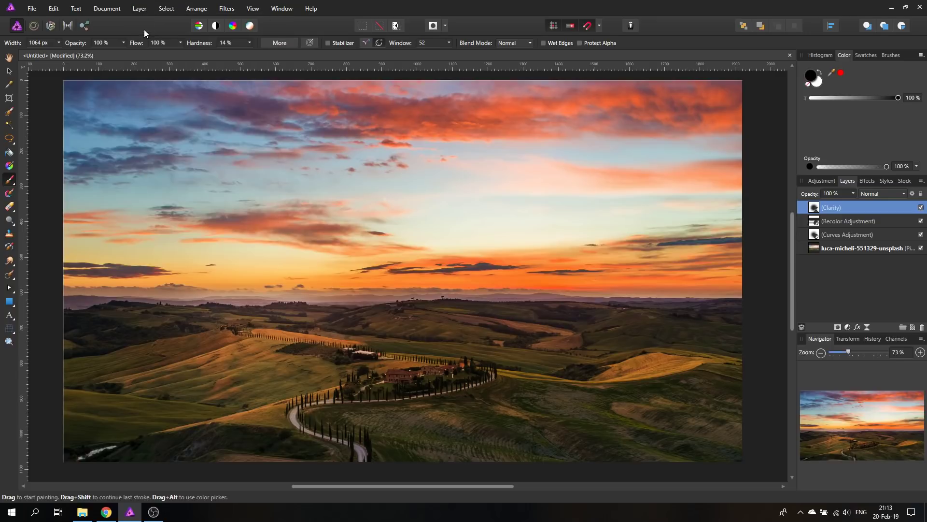
- Reopen the Clarity filter's settings, try a 100 px radius, settle on 0.7 px and close the settings
double_click(815, 210)
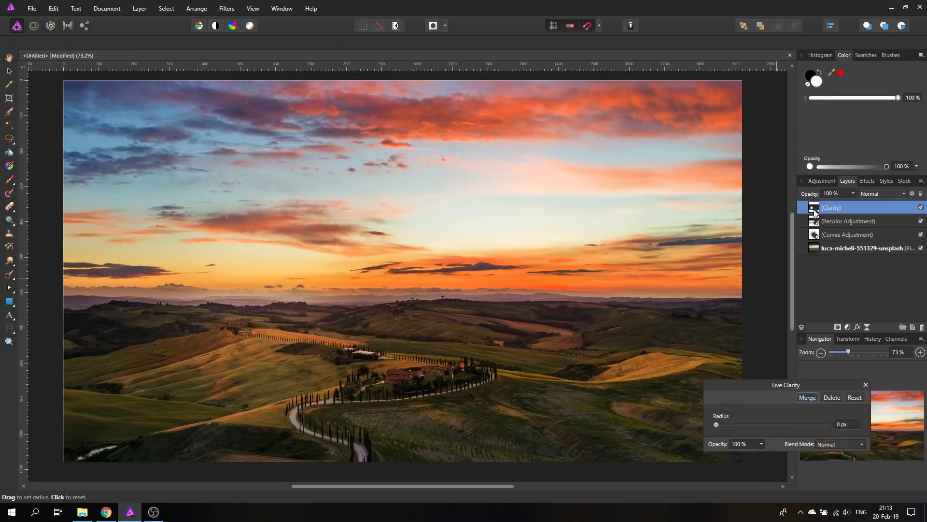
left_click_drag(768, 389, 682, 360)
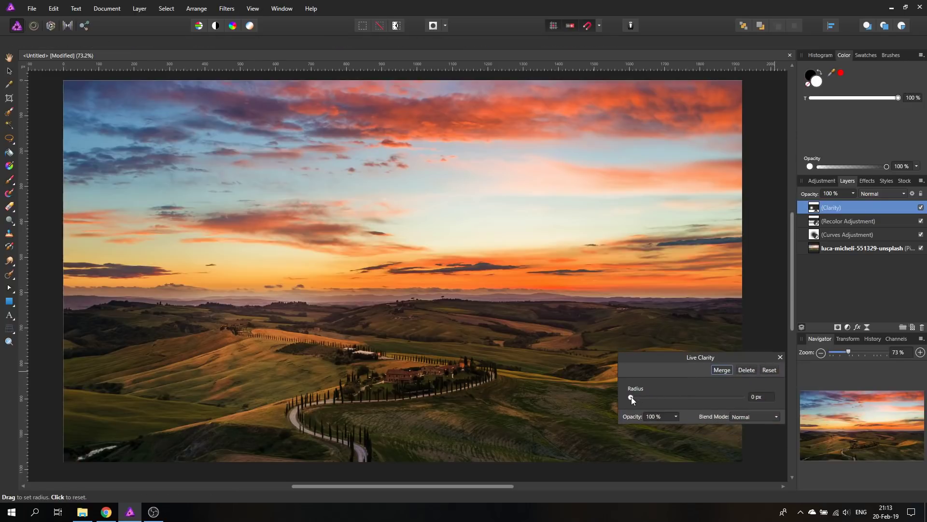
left_click_drag(630, 396, 777, 399)
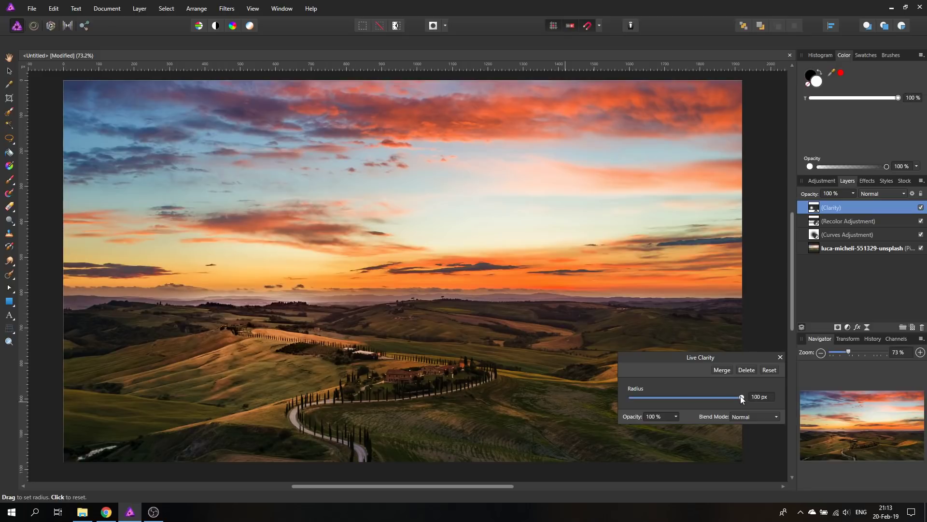
left_click_drag(744, 399, 653, 398)
left_click_drag(651, 399, 649, 399)
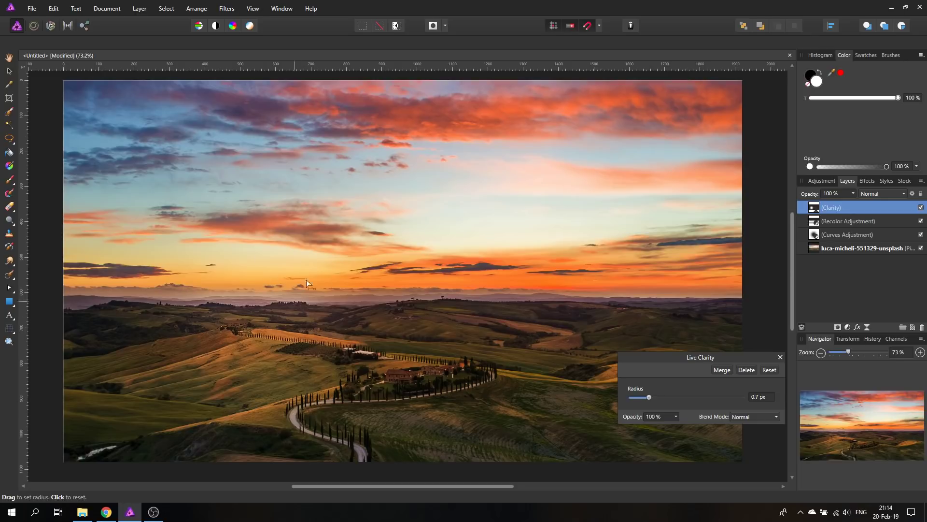
left_click(780, 357)
key("b")
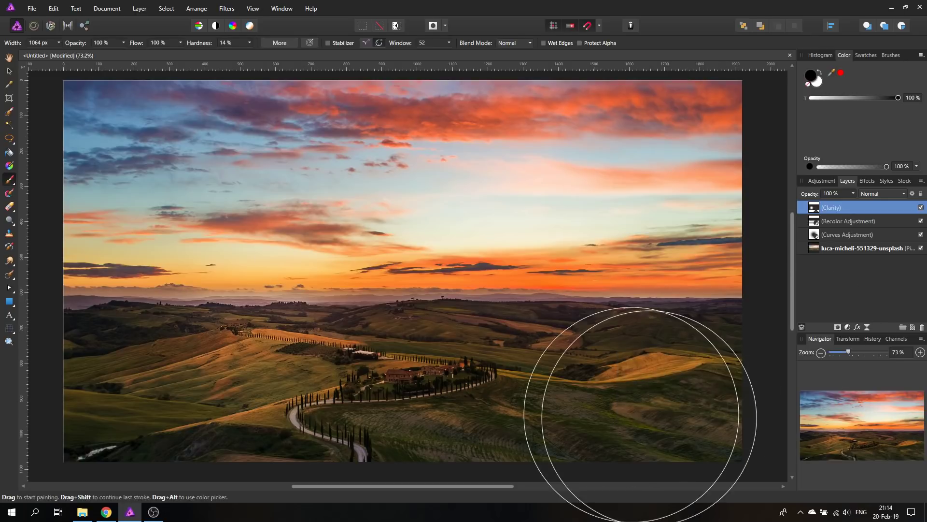
- Hide the Clarity, Recolor and Curves layers to show the original landscape, and leave nothing selected
left_click(921, 207)
left_click(921, 221)
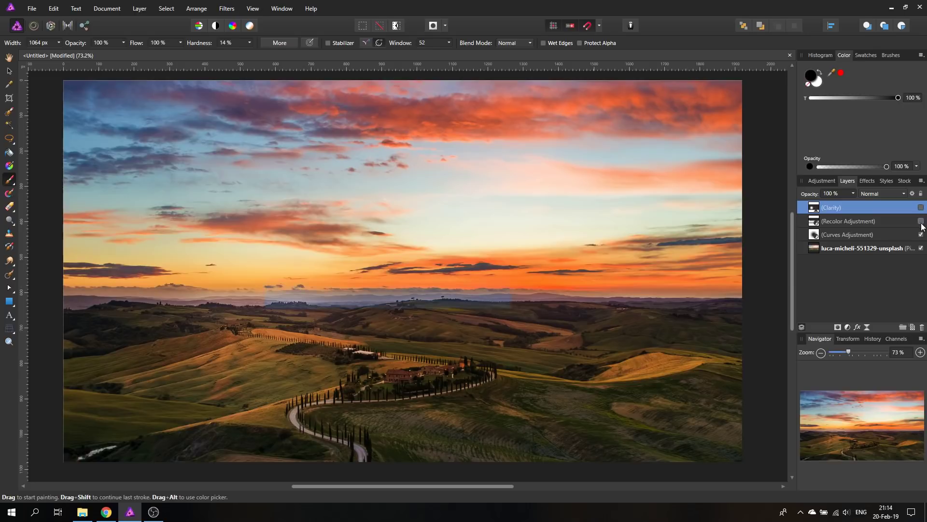
left_click(921, 234)
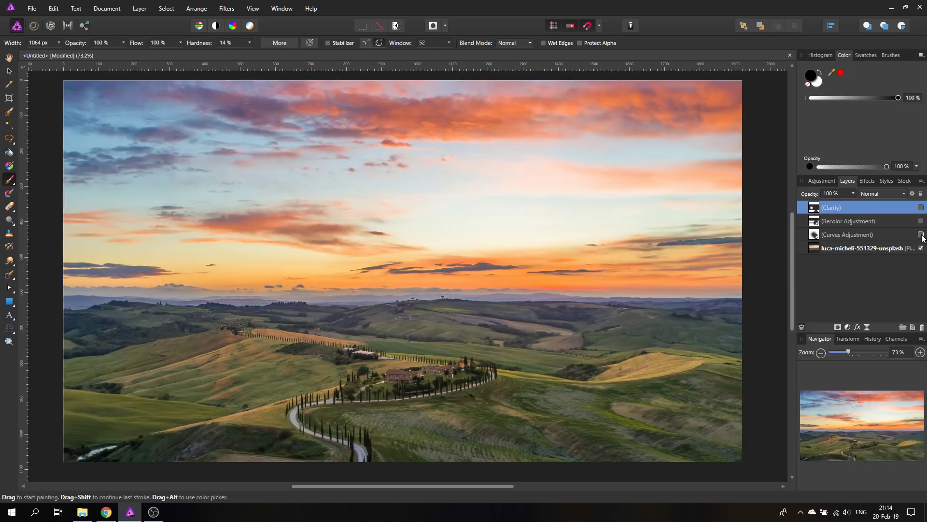
left_click(9, 71)
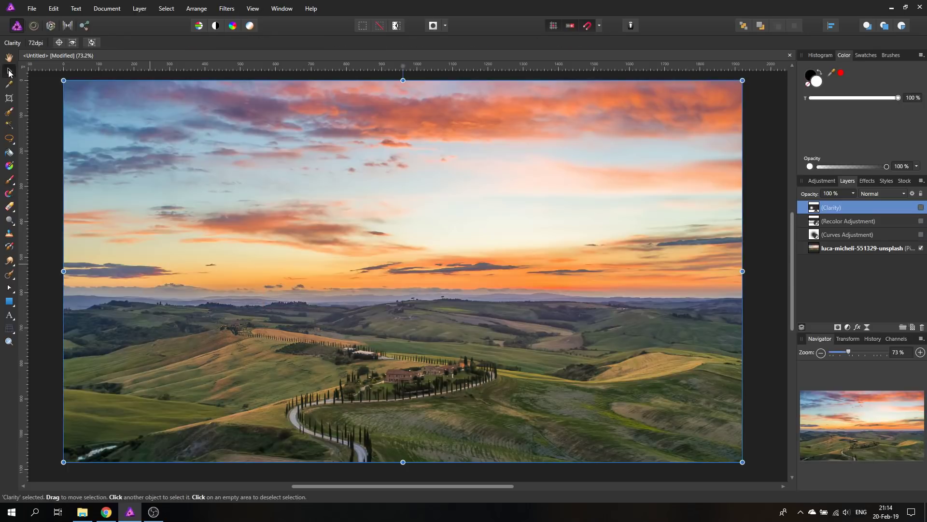
left_click(761, 385)
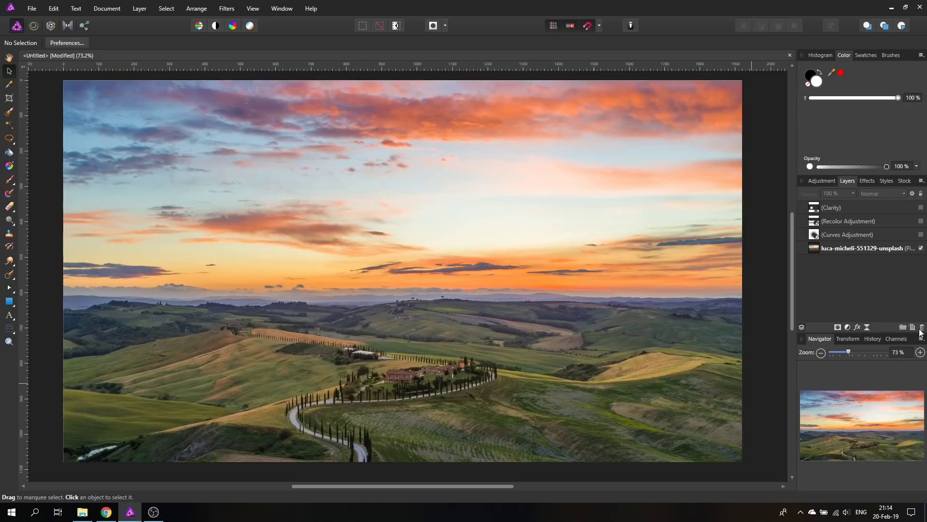
- Add a live Vignette filter layer above the Clarity layer and try a dark exposure of about -3.3
left_click(868, 326)
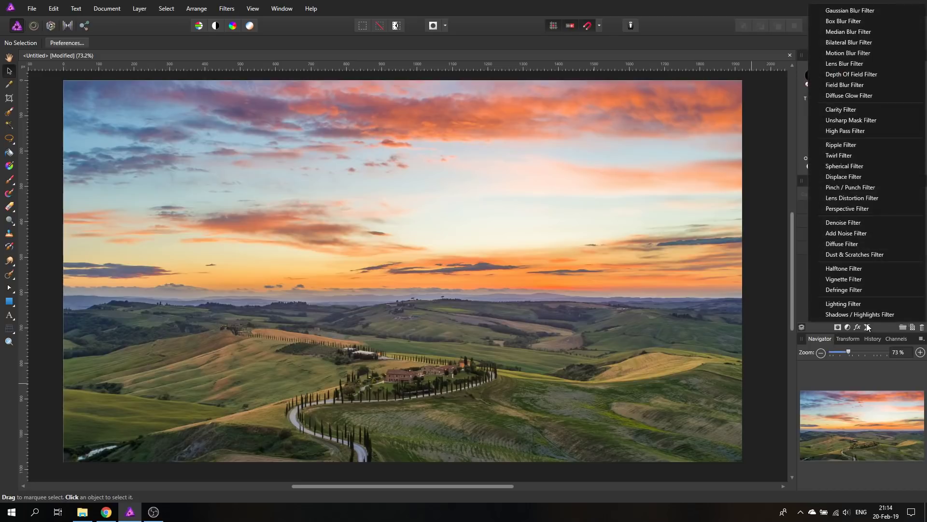
left_click(852, 282)
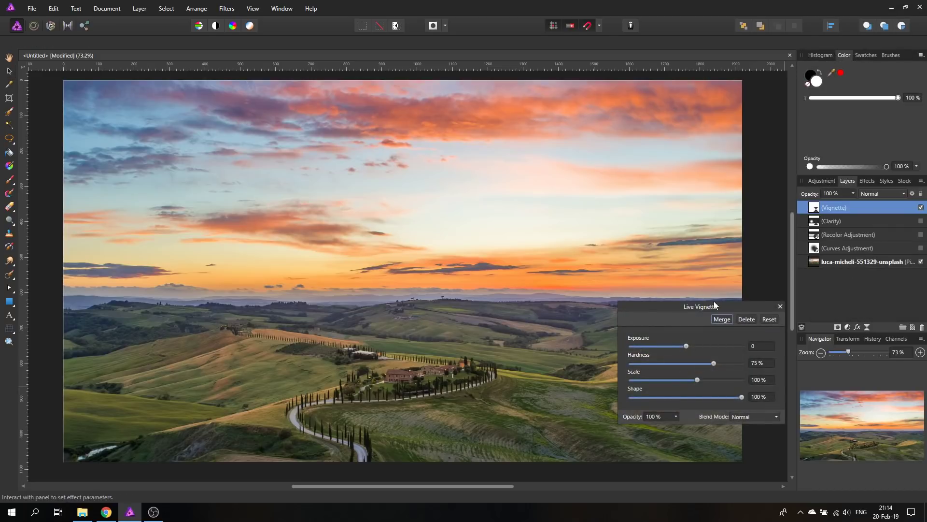
left_click_drag(703, 308, 849, 309)
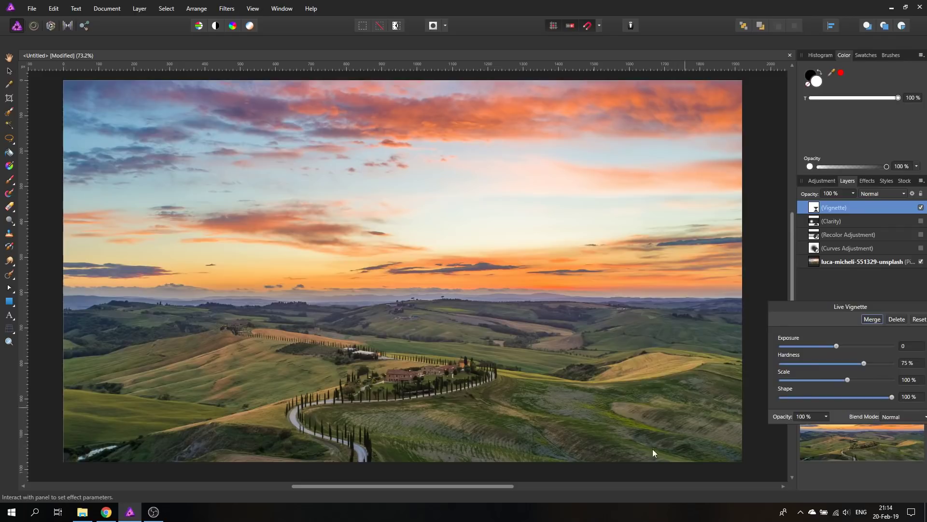
mouse_move(807, 303)
left_mouse_down()
mouse_move(671, 301)
mouse_move(814, 291)
left_mouse_up()
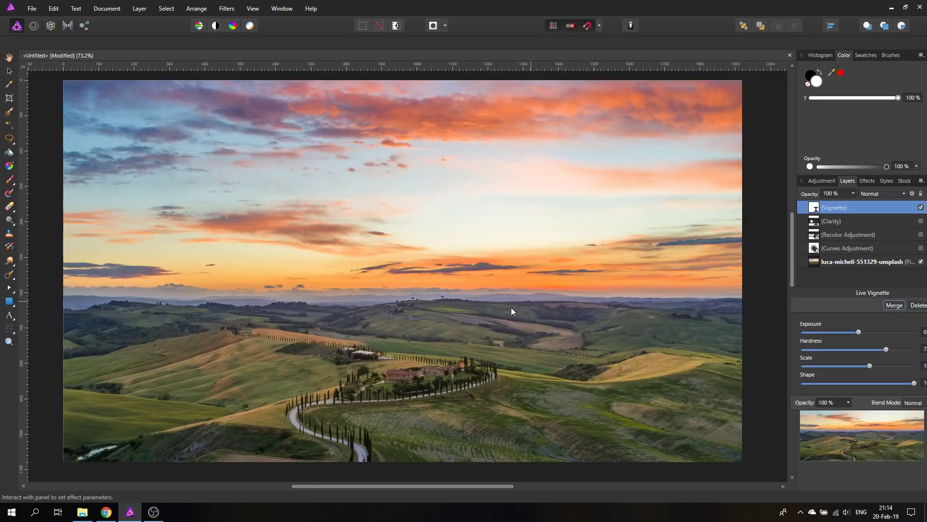
left_click_drag(828, 298, 645, 291)
left_click_drag(675, 333, 630, 333)
left_click_drag(650, 301, 709, 300)
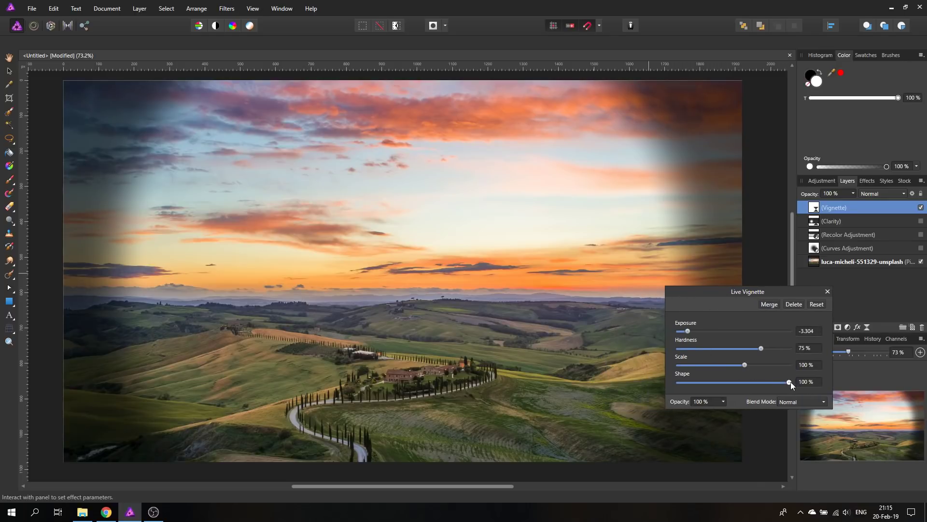
- Set the vignette's shape to 70%, scale to 117% and exposure to about -0.2, and close its settings
left_click_drag(789, 382, 756, 381)
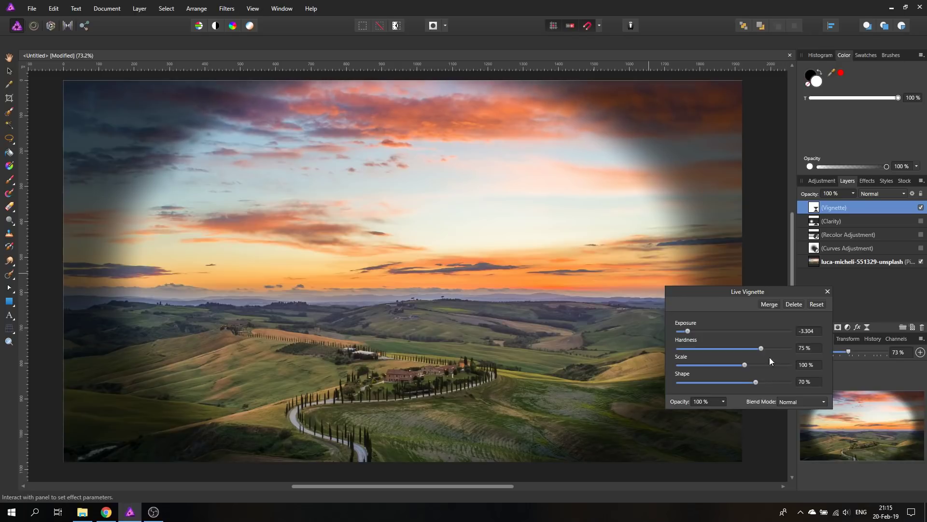
left_click_drag(719, 292, 747, 295)
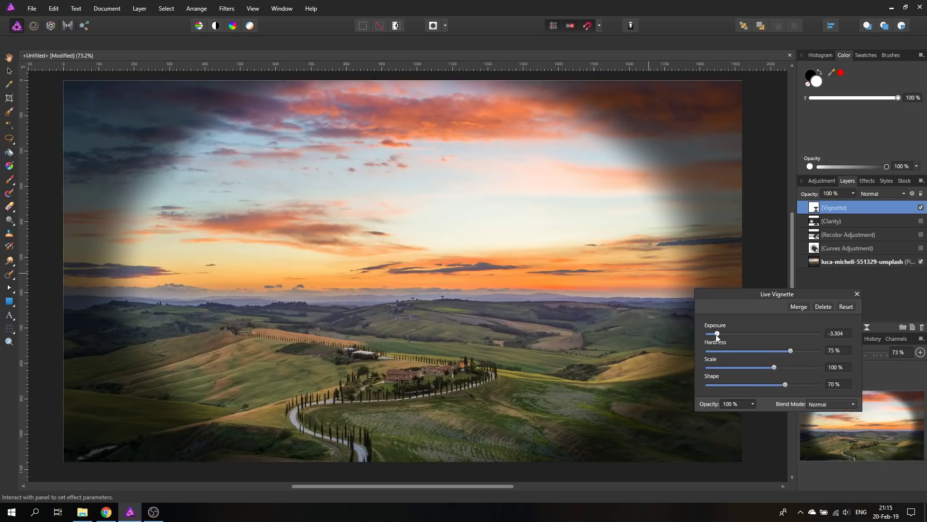
left_click_drag(774, 368, 779, 368)
left_click_drag(717, 334, 761, 338)
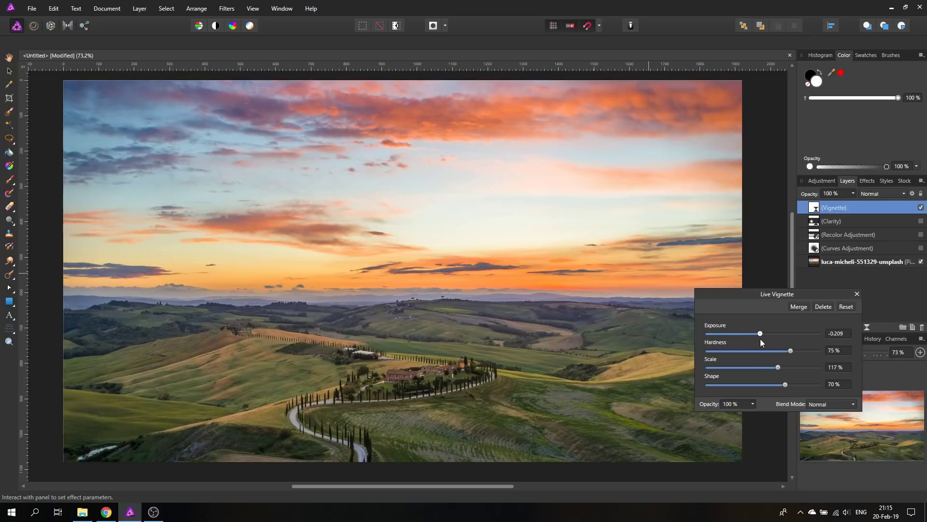
left_click(857, 294)
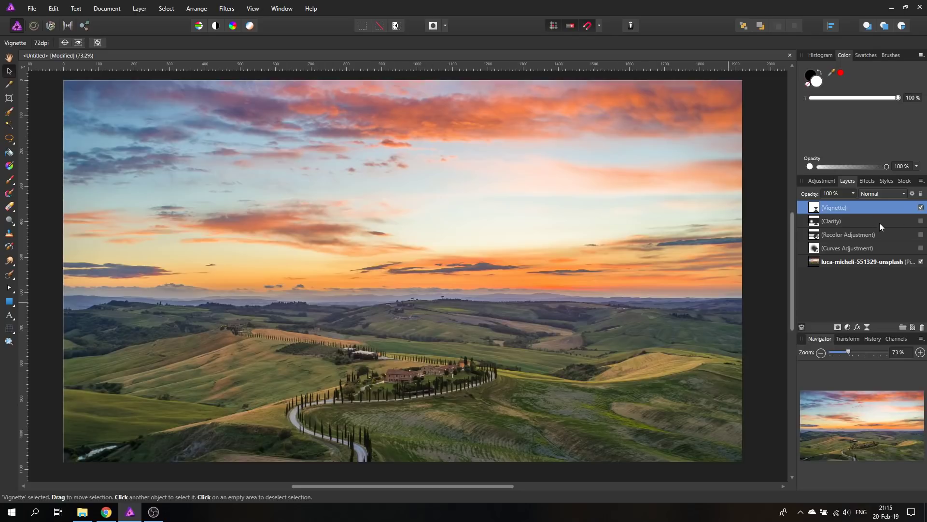
- Compare the photo with and without the Vignette layer, leaving the layer shown
left_click(921, 208)
left_click(921, 208)
left_click(921, 208)
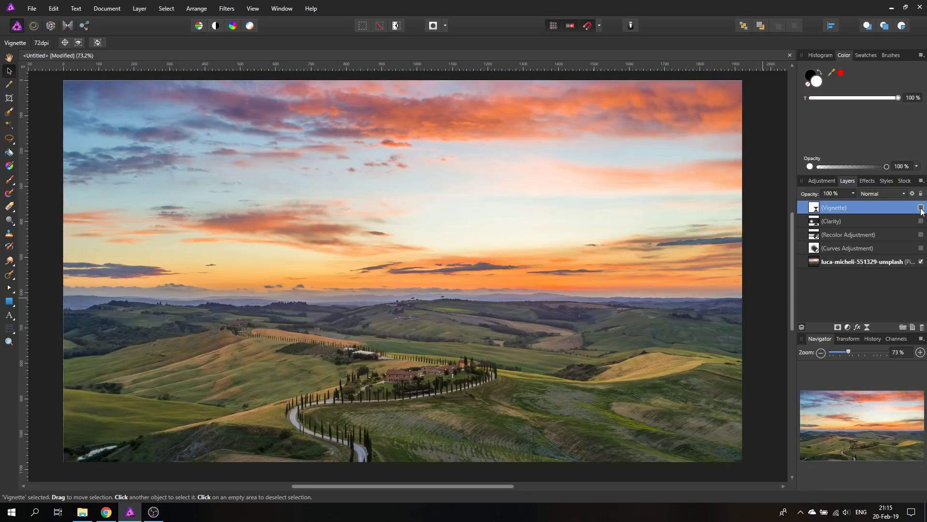
left_click(921, 208)
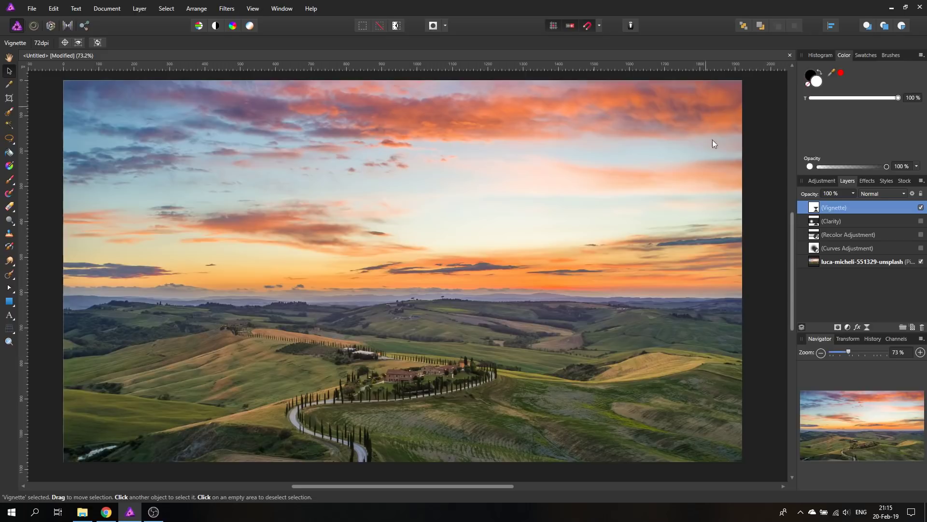
- Show the Clarity, Recolor and Curves layers again together with the vignette
left_click(921, 221)
left_click(921, 234)
left_click(921, 248)
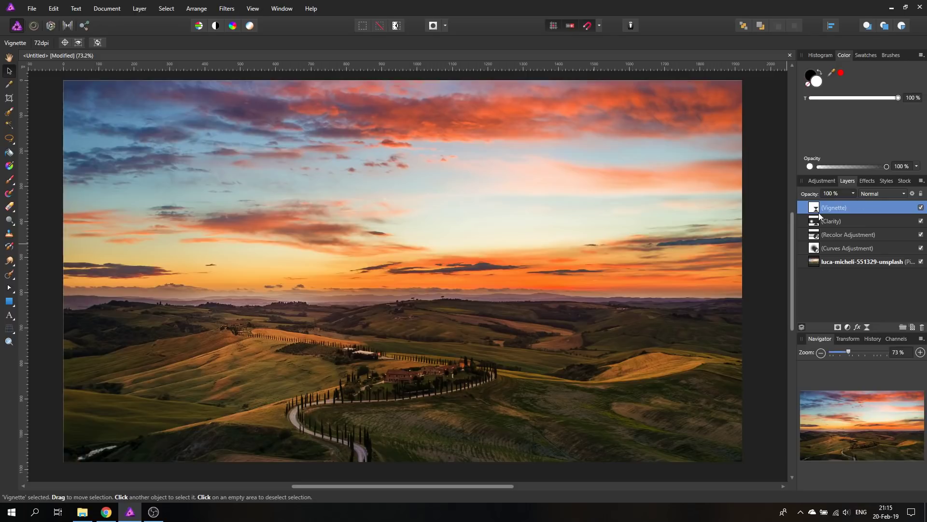
- Fine-tune the opacity of the Recolor adjustment layer
left_click(831, 221)
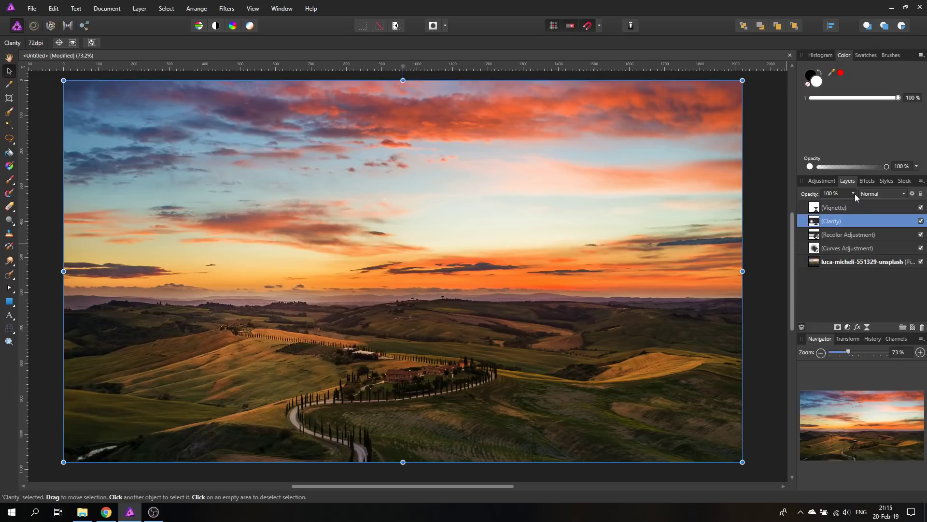
left_click(816, 238)
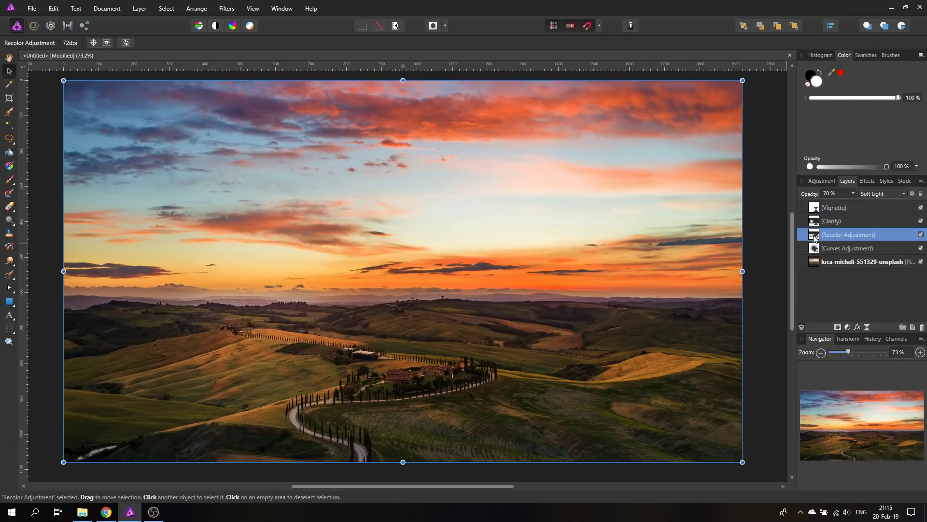
left_click(853, 193)
left_click_drag(855, 205, 841, 205)
- Set the Curves adjustment layer's opacity to 89% and leave nothing selected
left_click(816, 249)
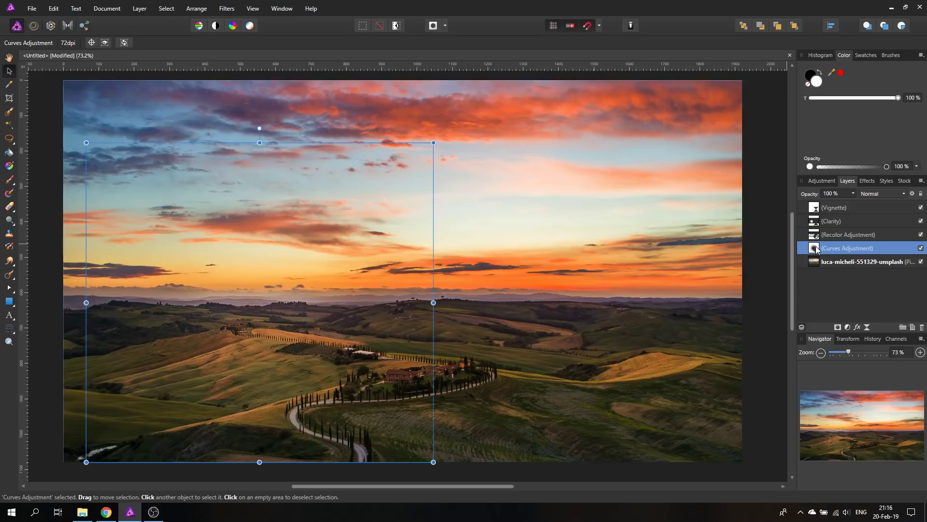
left_click(853, 194)
left_click_drag(857, 202, 850, 205)
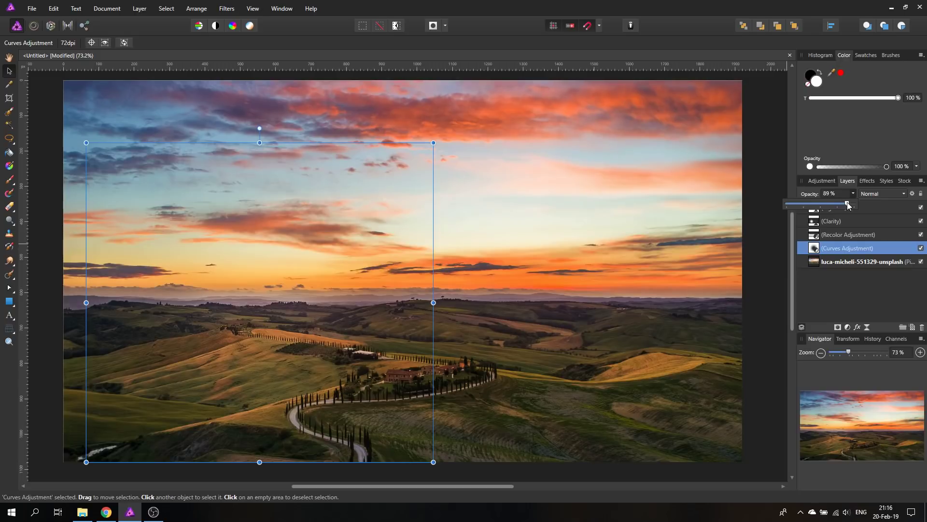
left_click(855, 193)
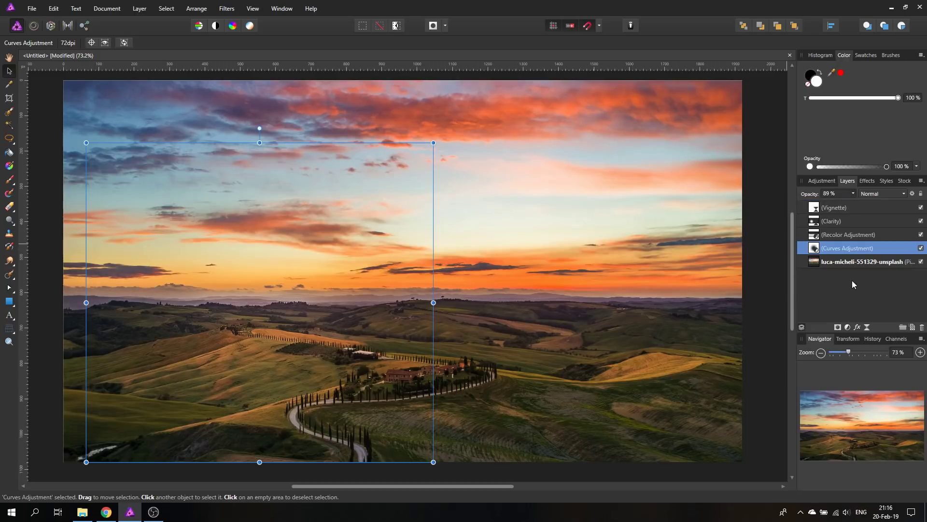
left_click(773, 289)
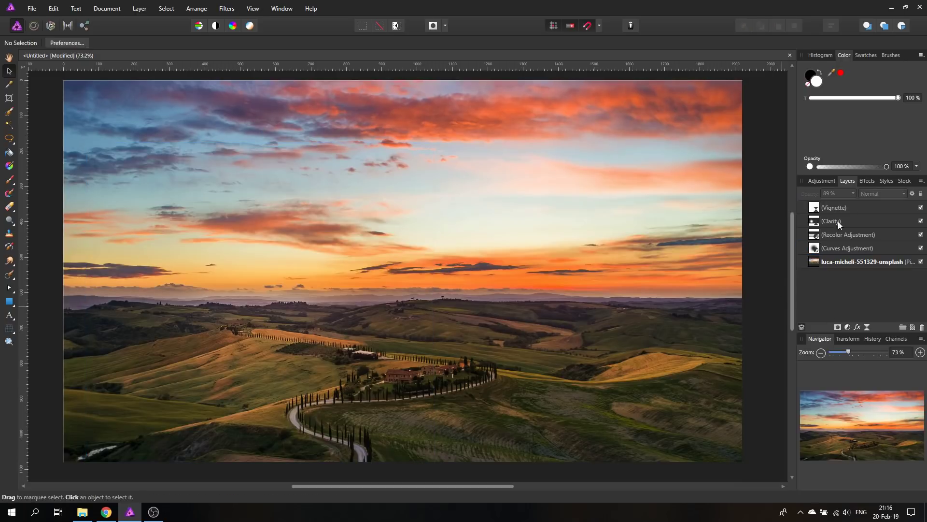
- Copy the flattened image and paste it as a new pixel layer above the Vignette layer
left_click(816, 208)
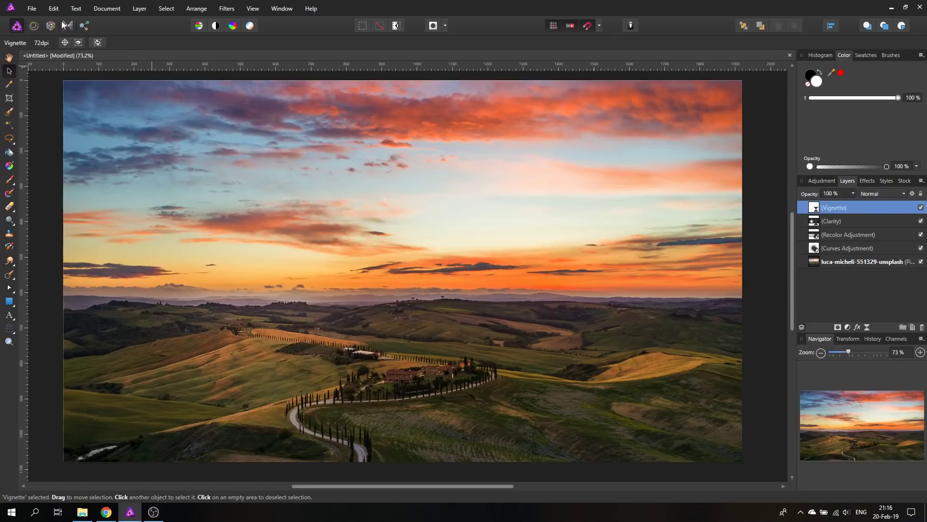
left_click(53, 9)
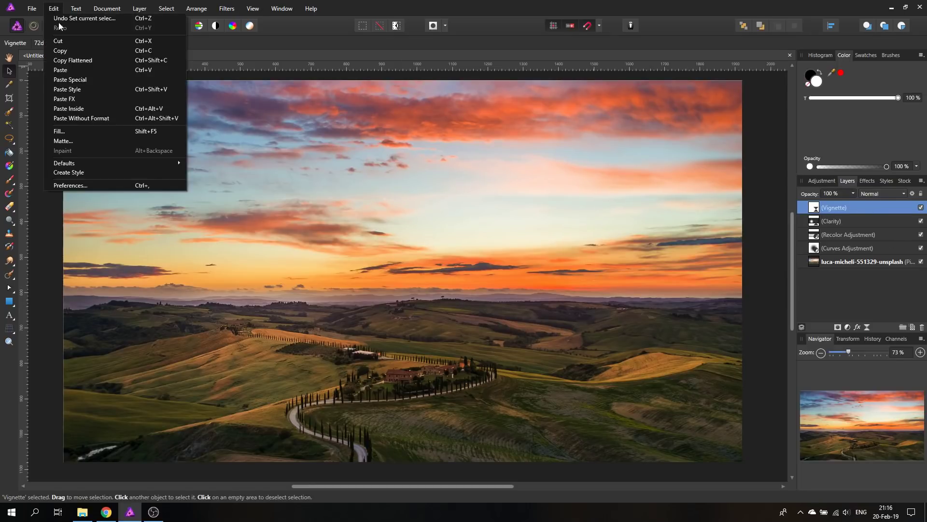
left_click(70, 60)
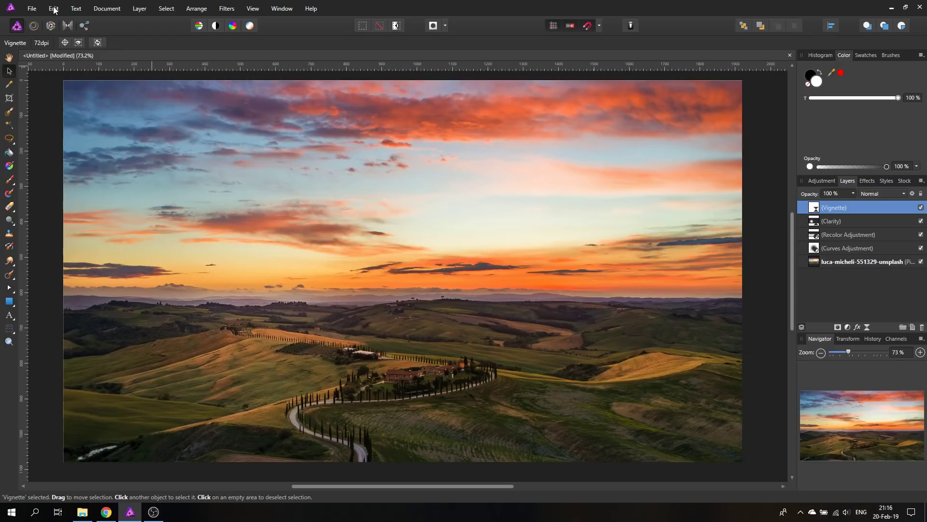
left_click(53, 9)
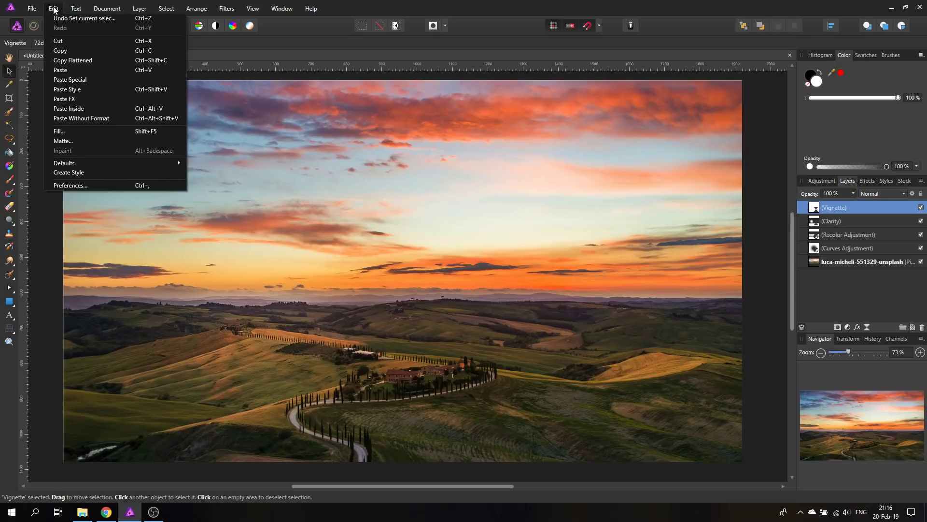
left_click(74, 73)
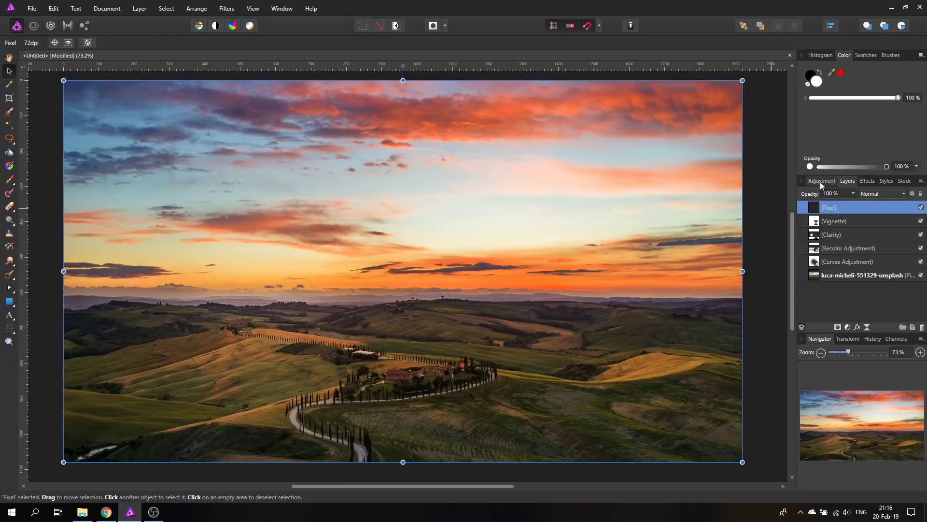
- Hide the pasted pixel layer and the Vignette, Clarity, Recolor and Curves layers, and clear the selection
left_click(922, 221)
left_click(921, 234)
left_click(921, 247)
left_click(921, 261)
left_click(921, 208)
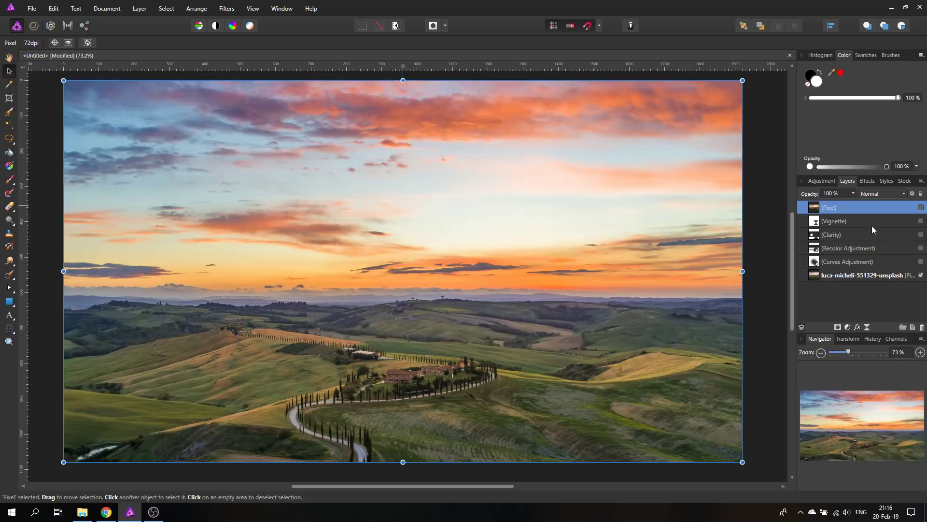
left_click(774, 293)
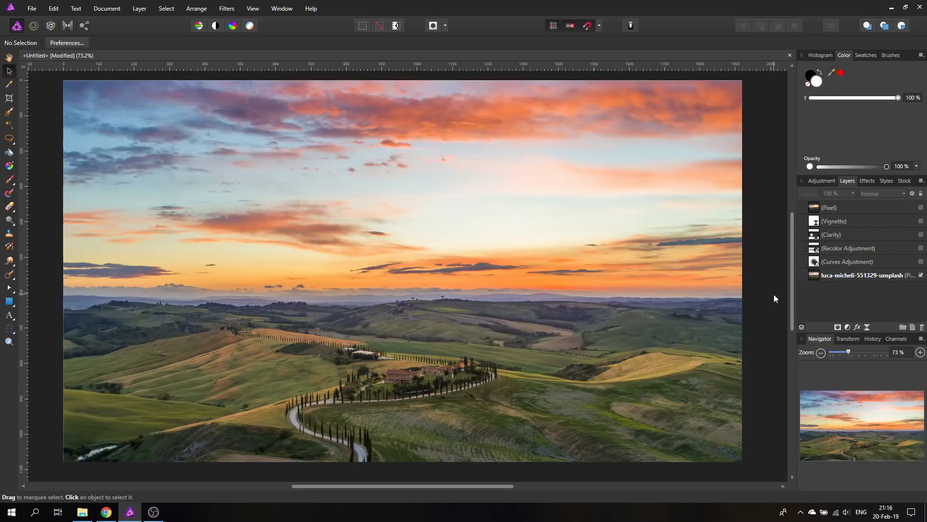
- Switch the pasted flattened layer on and off to compare the edit with the original photo, leaving it shown
left_click(921, 207)
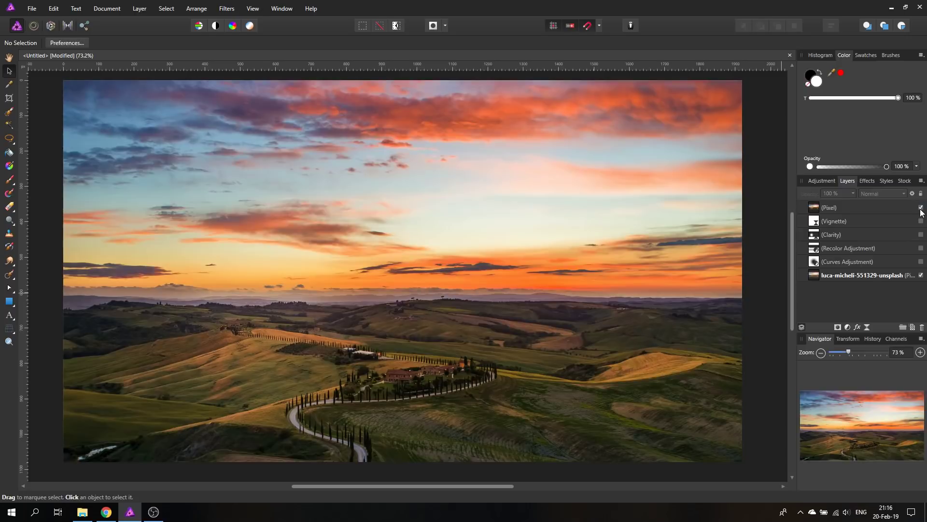
left_click(921, 208)
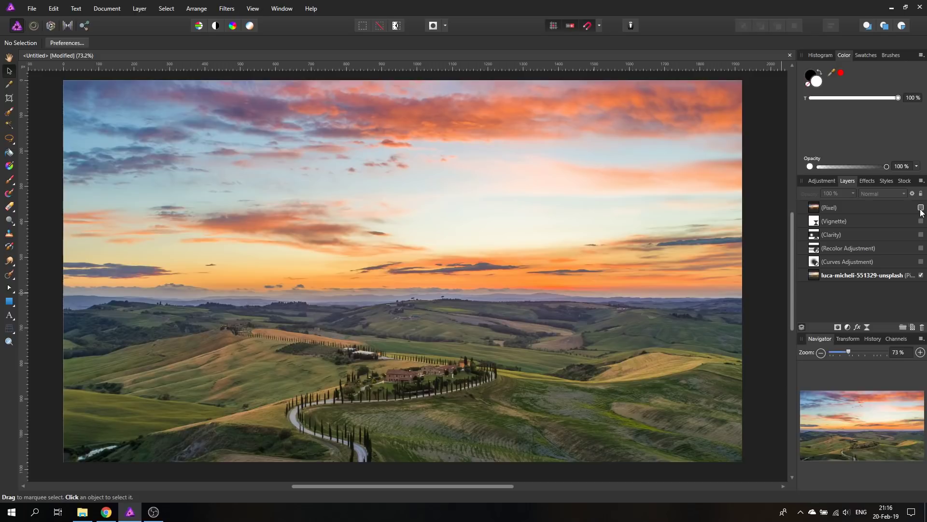
left_click(921, 208)
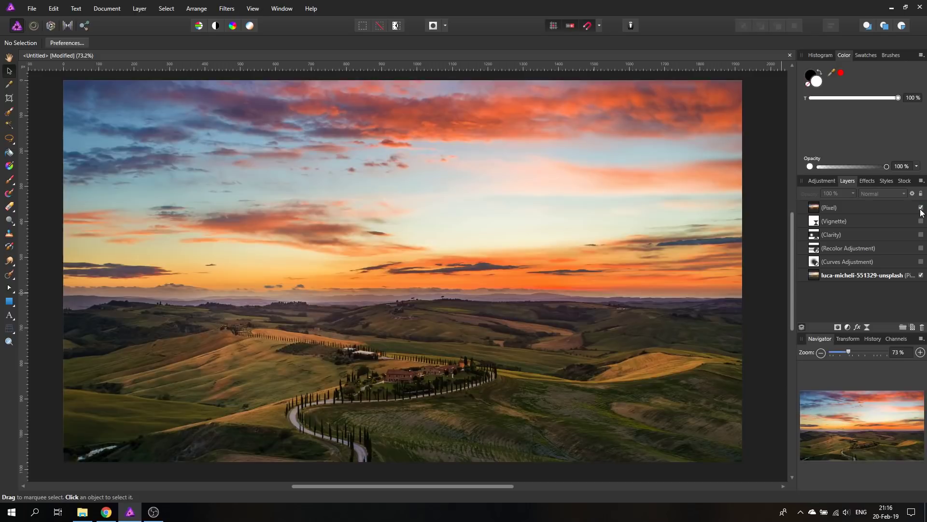
left_click(922, 208)
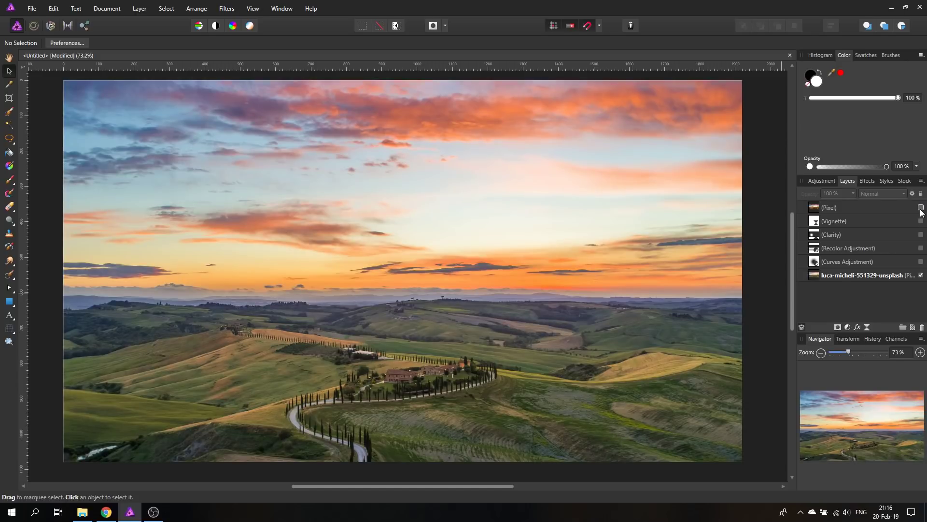
left_click(921, 208)
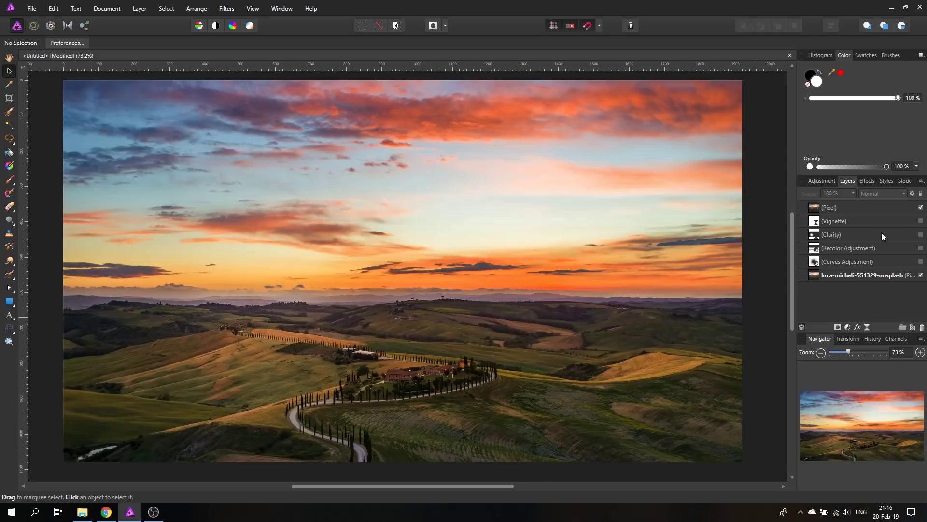
left_click(921, 208)
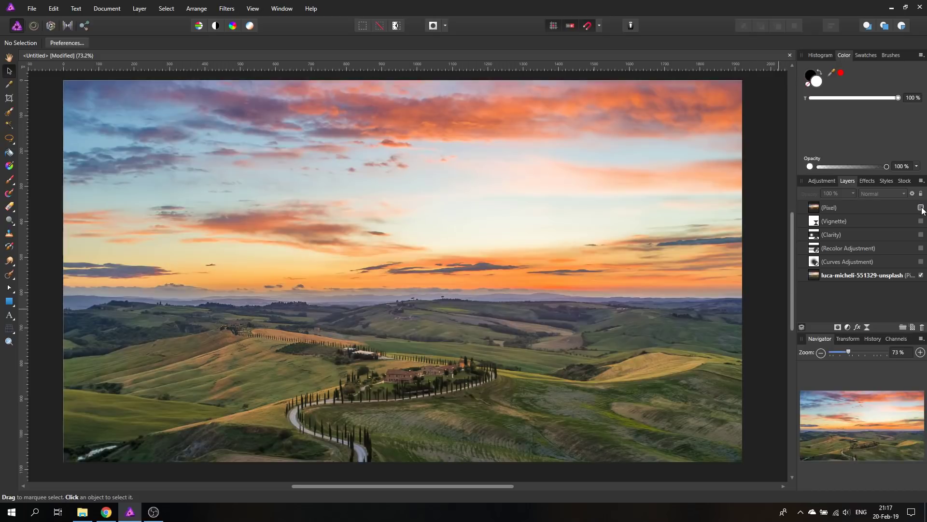
left_click(921, 208)
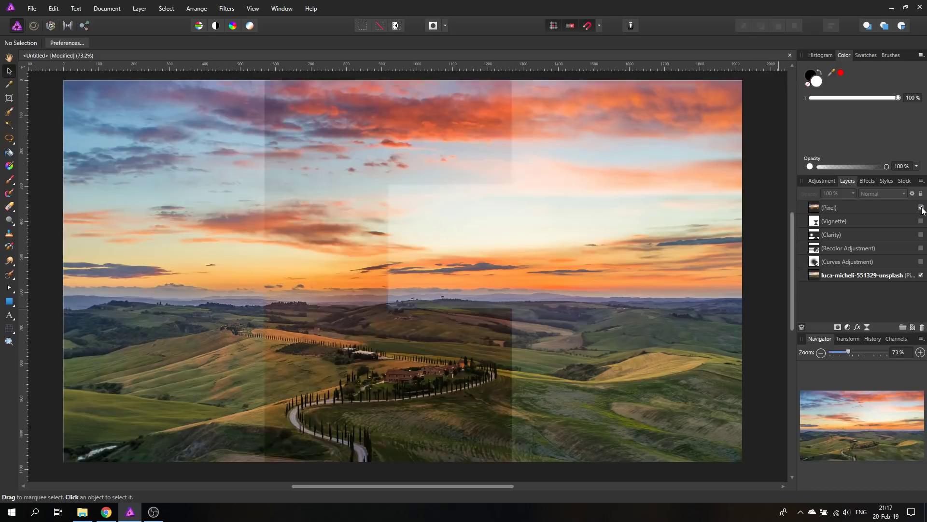